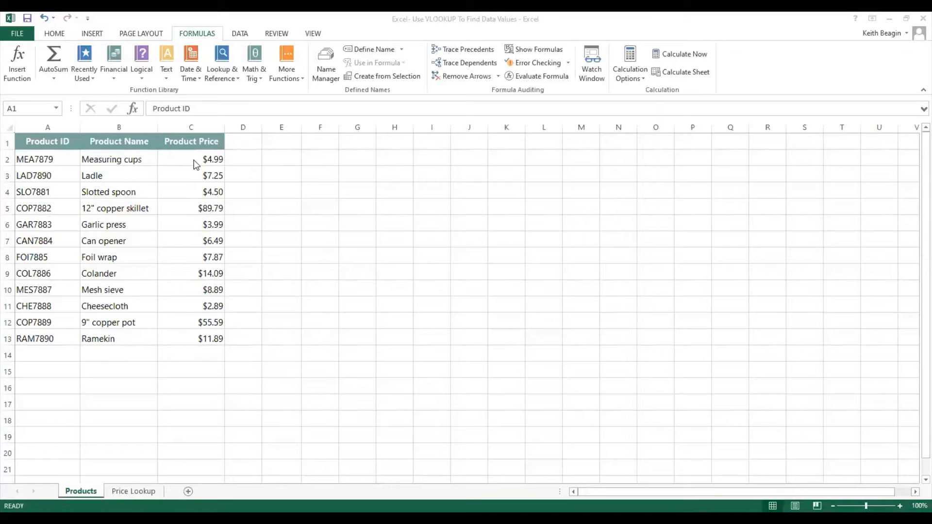
Step: Enter the labels Product ID in E1 and Product Price in E2, and fit column E to the text
{"action": "left_click", "coordinate": [292, 145]}
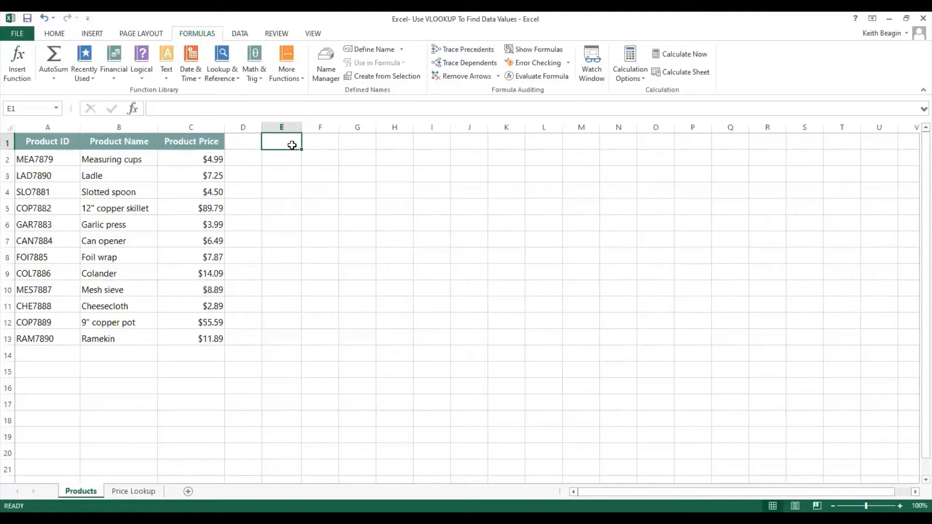
{"action": "type", "text": "Product"}
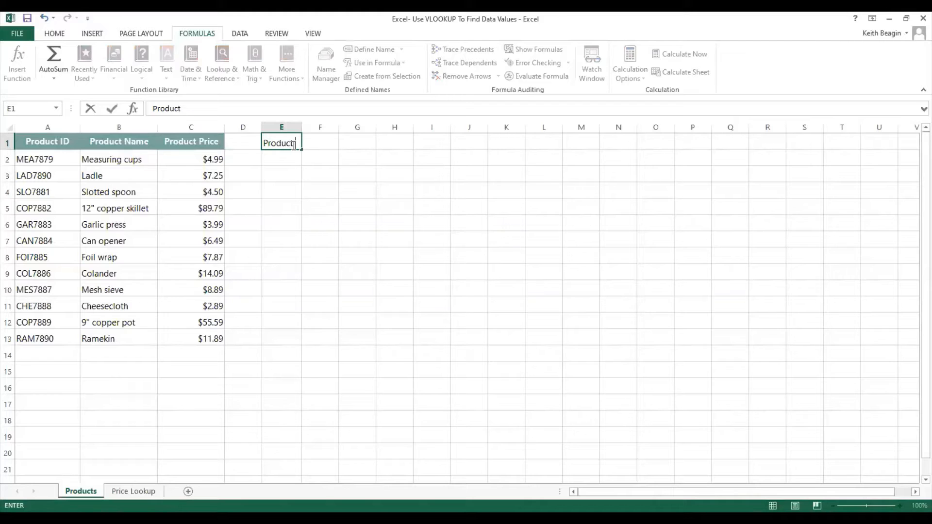
{"action": "type", "text": " ID"}
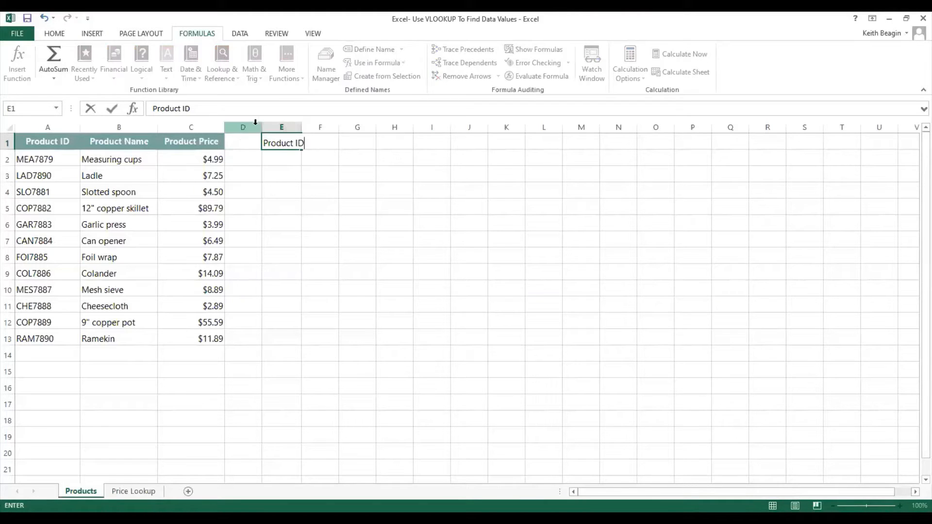
{"action": "left_click", "coordinate": [276, 164]}
{"action": "type", "text": "Product P"}
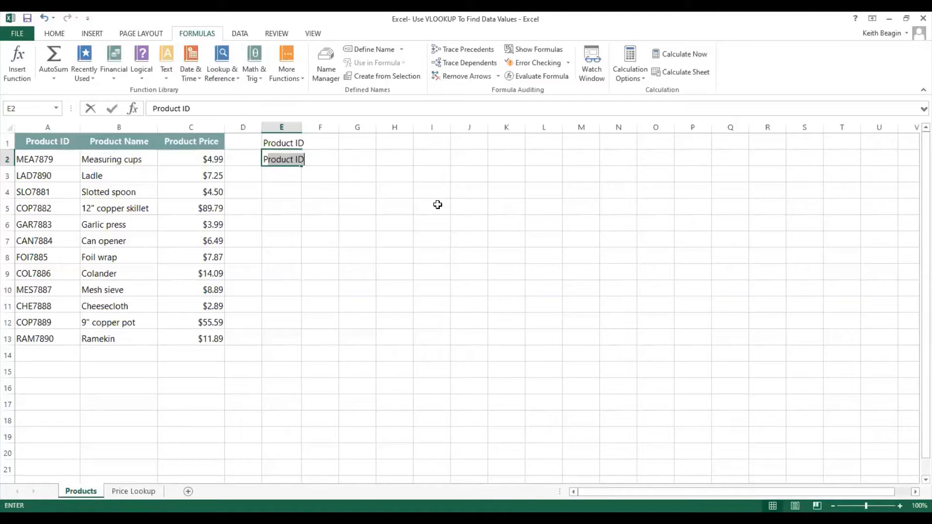
{"action": "type", "text": "rice"}
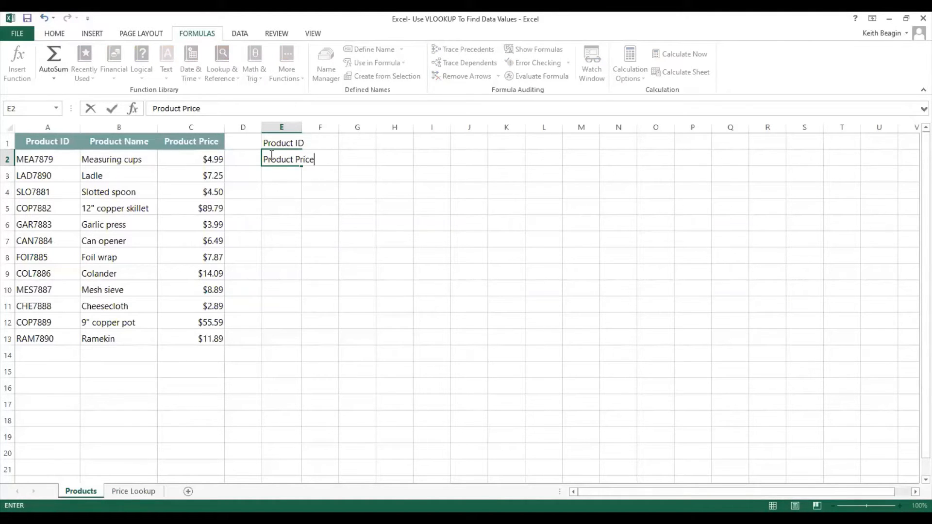
{"action": "left_click", "coordinate": [327, 144]}
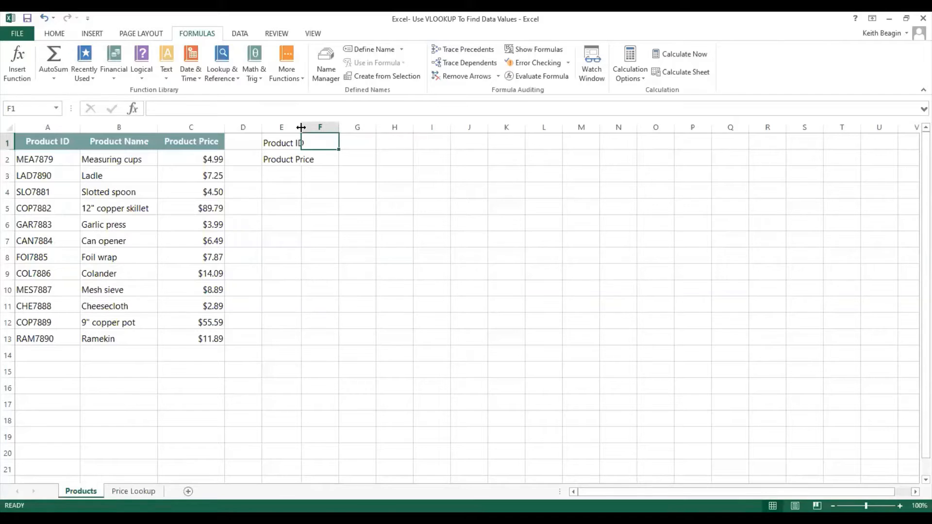
{"action": "double_click", "coordinate": [301, 127]}
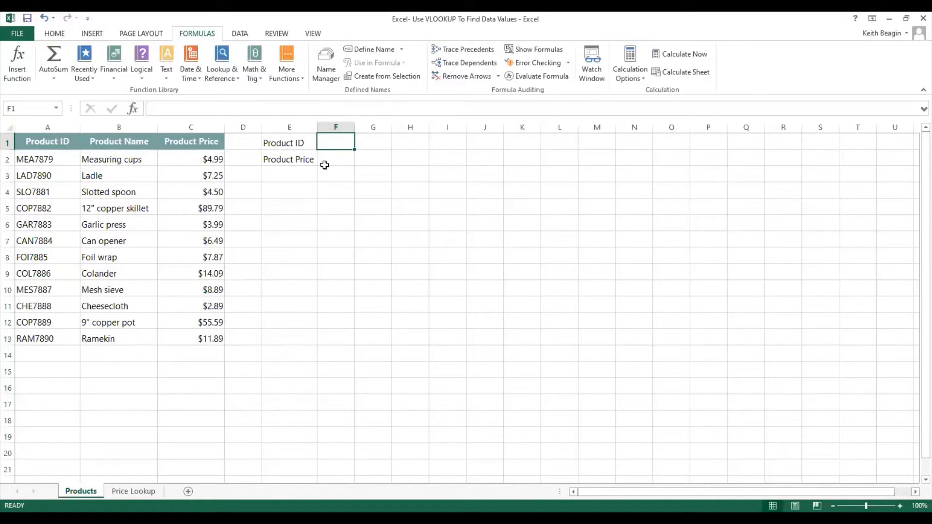
Step: Start a VLOOKUP in F2 with f1 as the lookup value and A2:C13 as the table array
{"action": "left_click", "coordinate": [342, 162]}
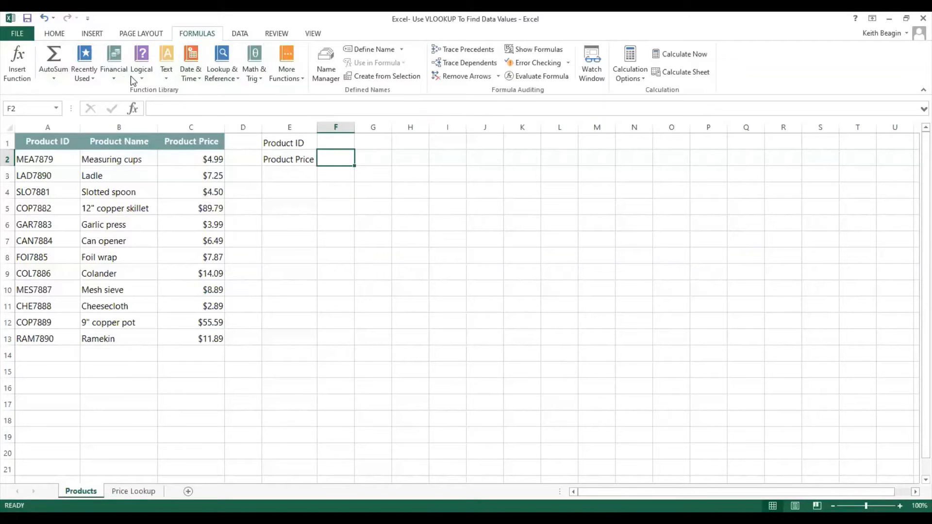
{"action": "left_click", "coordinate": [237, 80]}
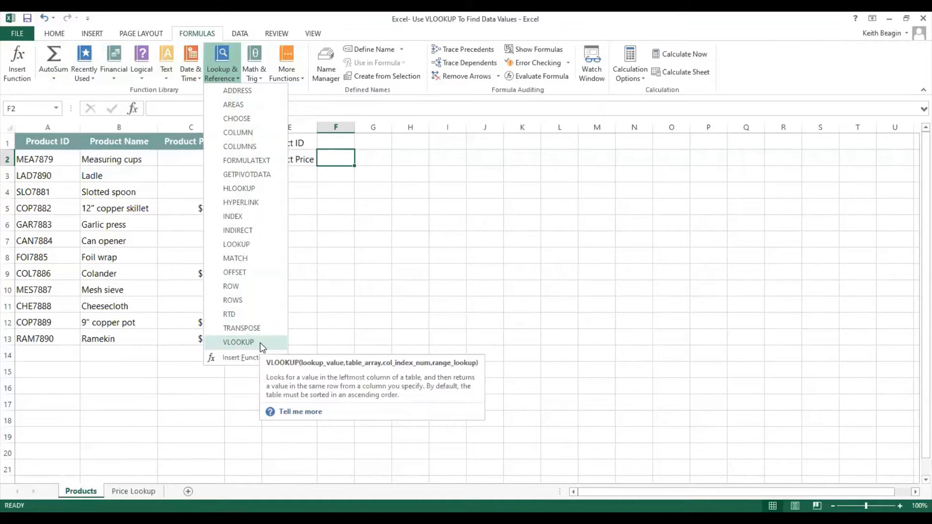
{"action": "left_click", "coordinate": [237, 342]}
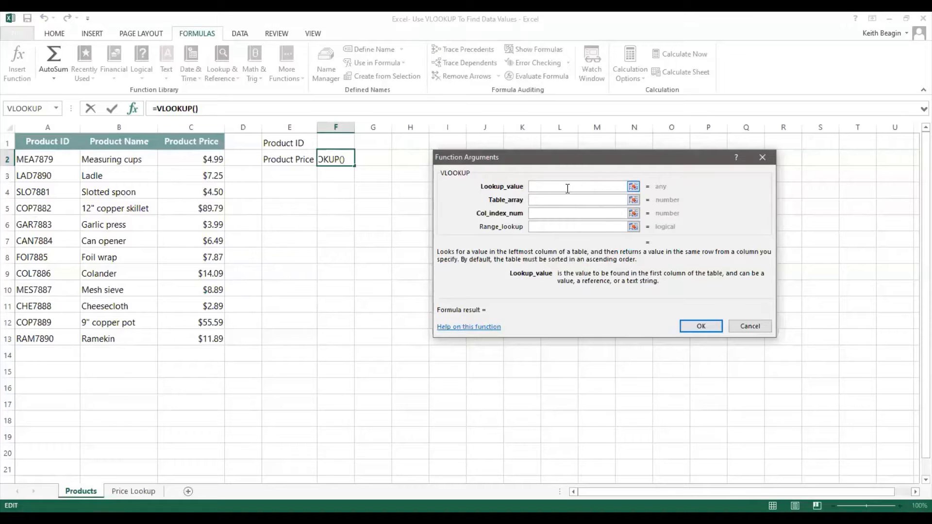
{"action": "type", "text": "f1"}
{"action": "left_click", "coordinate": [546, 200]}
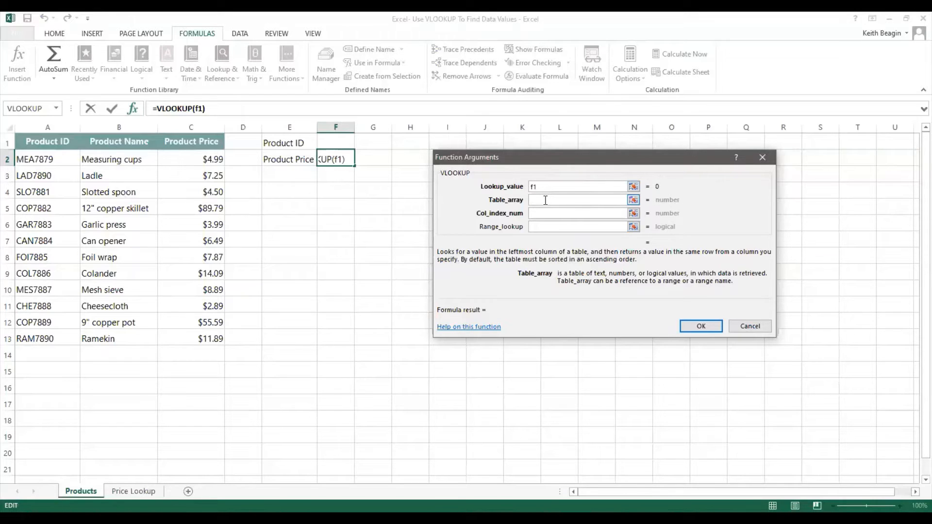
{"action": "left_click", "coordinate": [633, 200]}
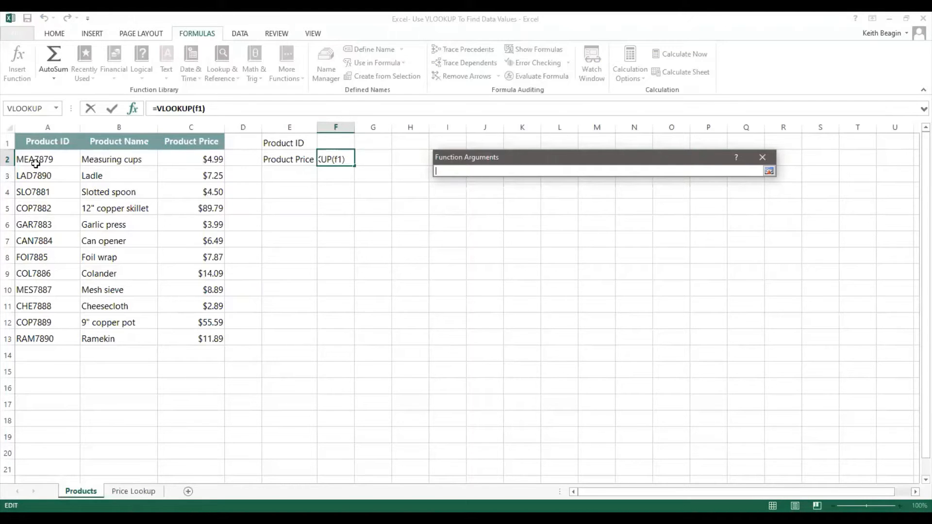
{"action": "left_click_drag", "start_coordinate": [37, 160], "coordinate": [201, 340]}
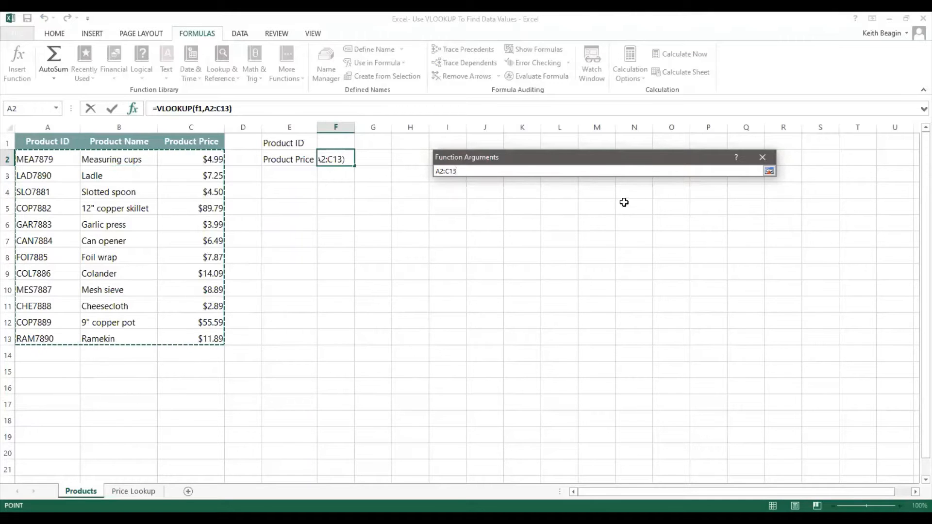
{"action": "left_click", "coordinate": [769, 171]}
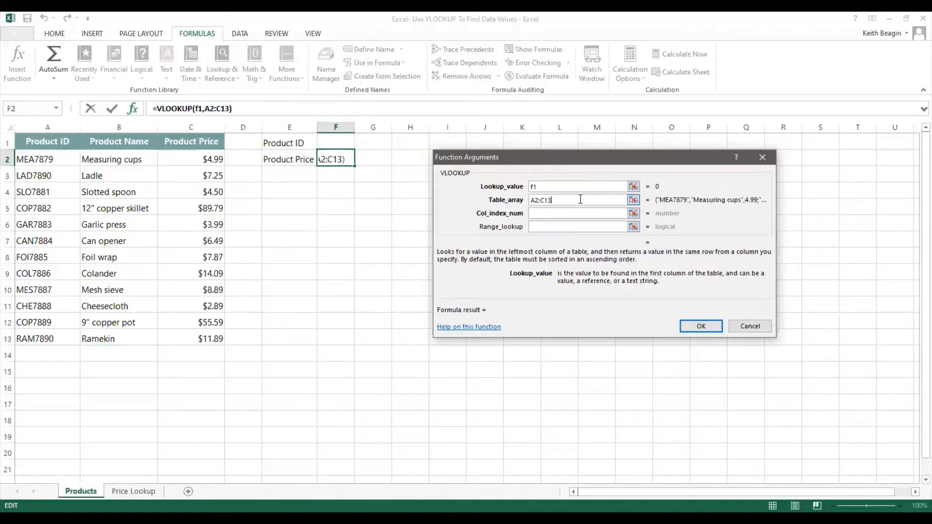
Step: Complete the VLOOKUP with column index number 3 and range lookup FALSE
{"action": "left_click", "coordinate": [556, 217]}
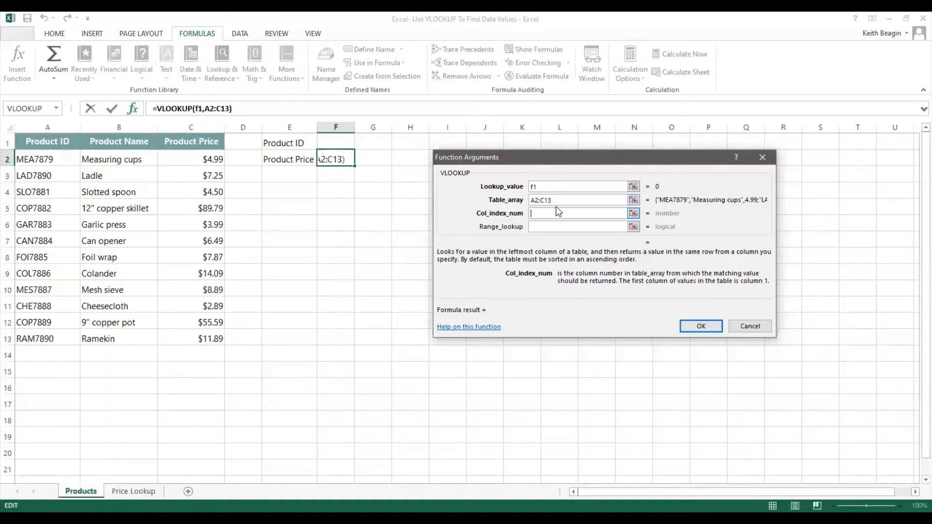
{"action": "type", "text": "3"}
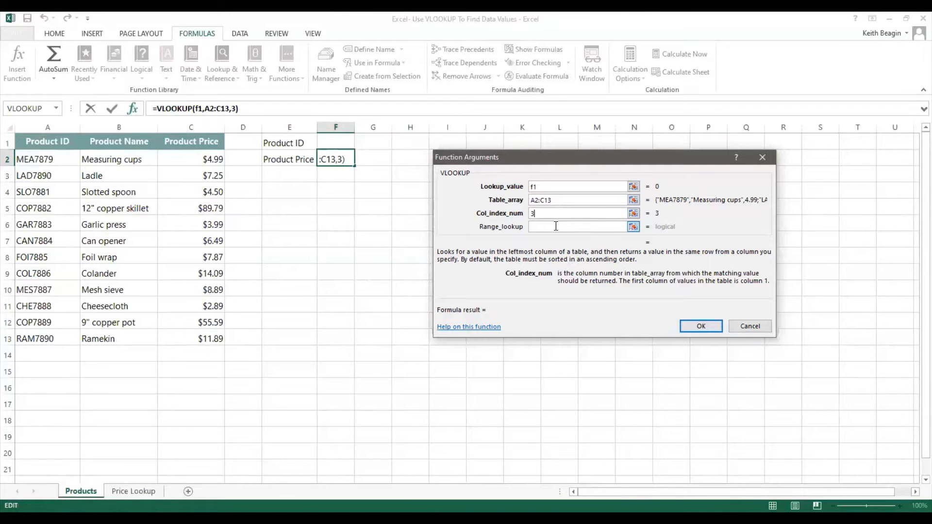
{"action": "left_click", "coordinate": [555, 226]}
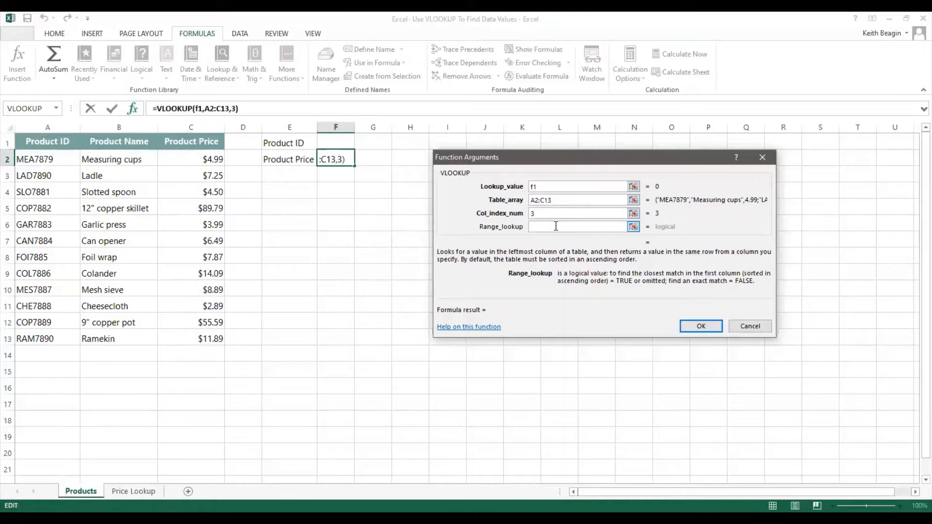
{"action": "type", "text": "FALS"}
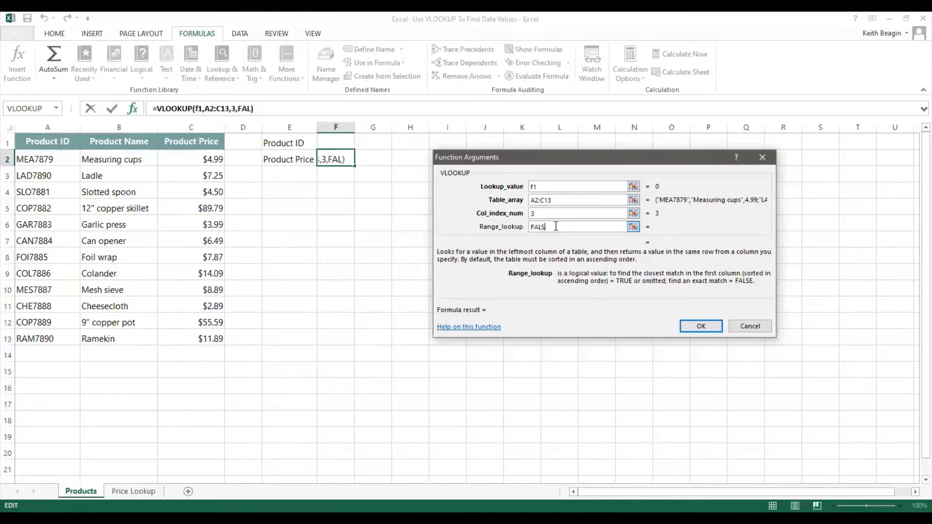
{"action": "type", "text": "E"}
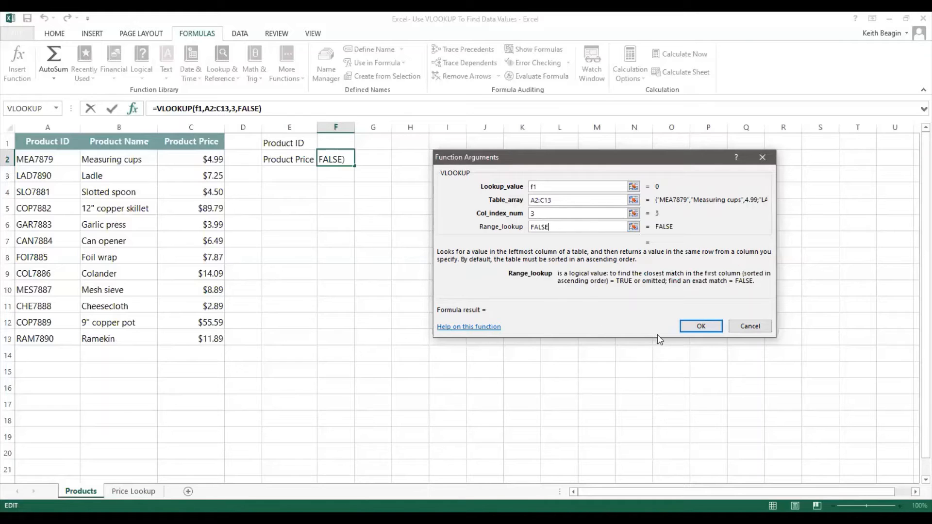
{"action": "left_click", "coordinate": [701, 326]}
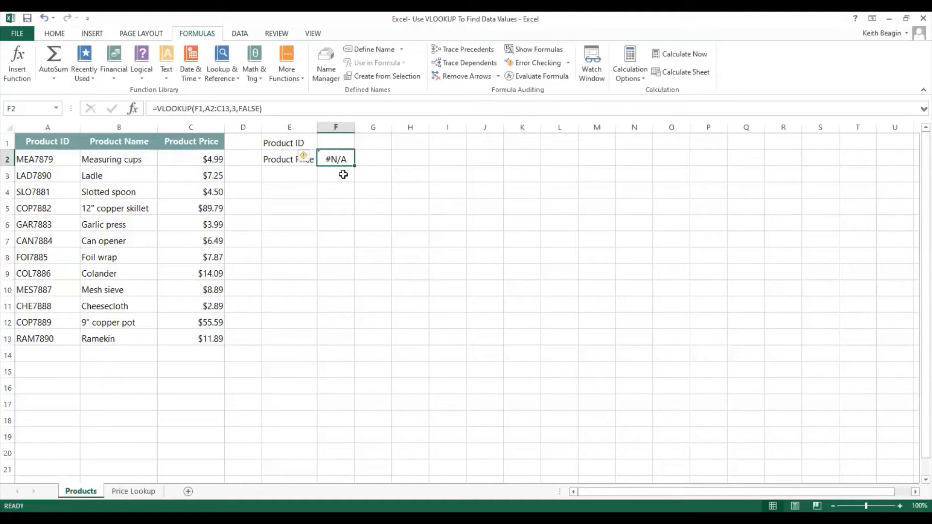
Step: Look up the garlic press price by entering the product ID GAR7883 in F1
{"action": "left_click", "coordinate": [342, 142]}
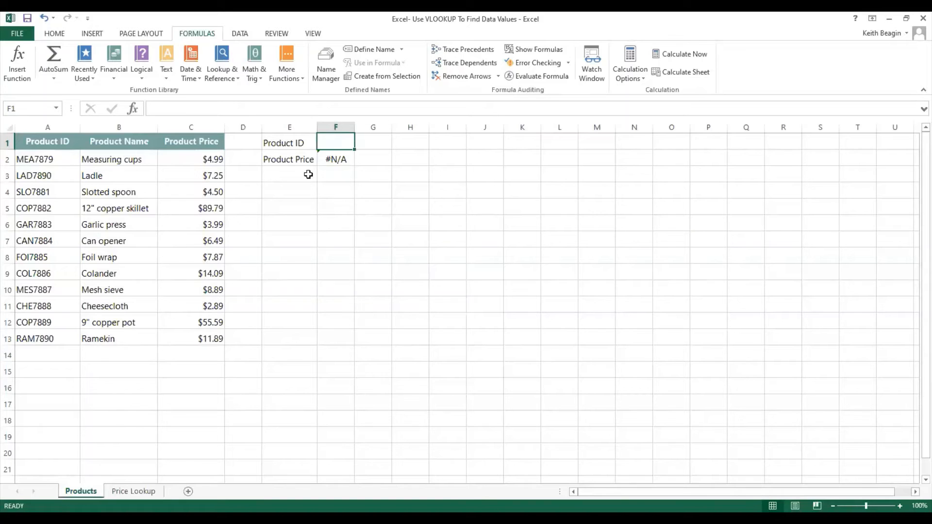
{"action": "type", "text": "G"}
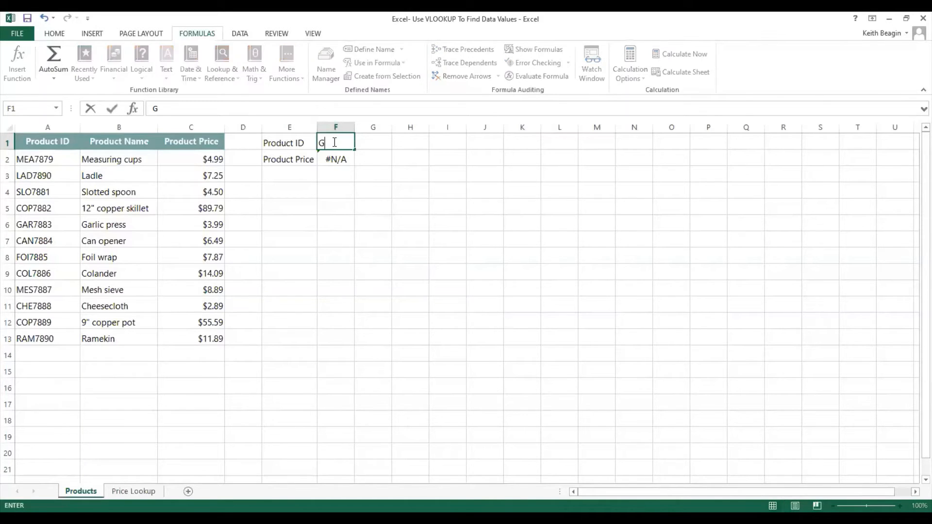
{"action": "type", "text": "AR7883"}
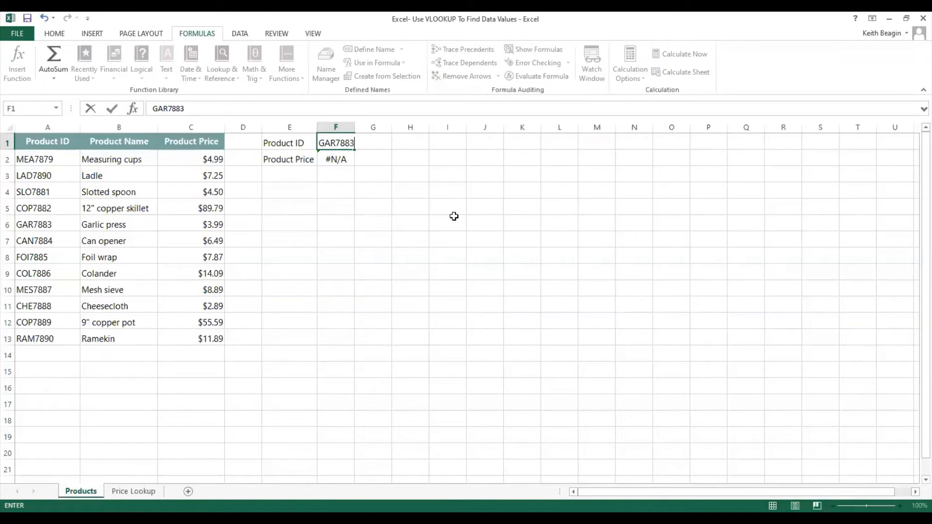
{"action": "key", "text": "Return"}
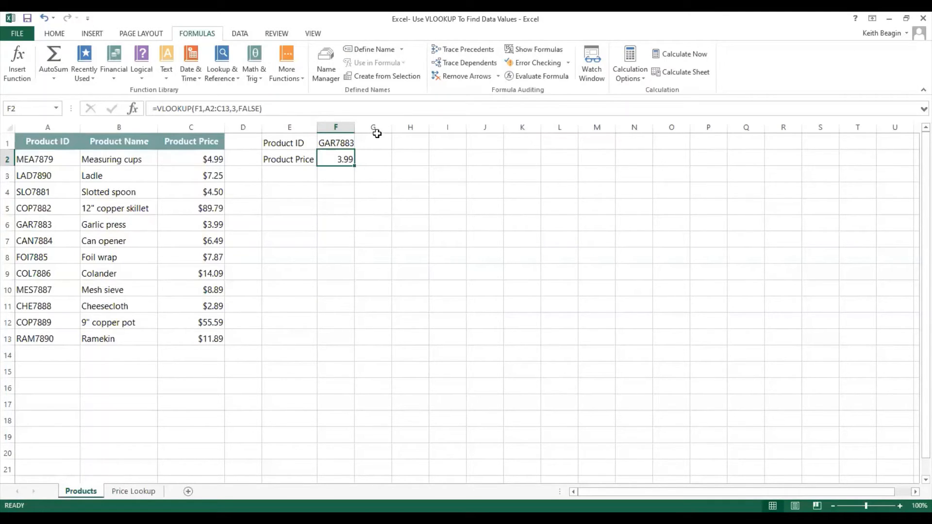
Step: Replace the product ID in F1 with RAM7890 to look up the ramekin's price
{"action": "left_click", "coordinate": [343, 141]}
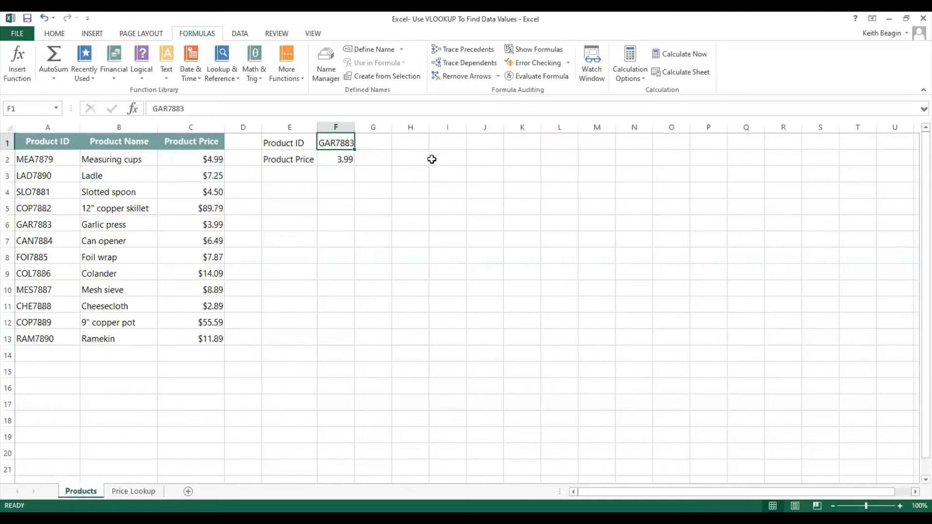
{"action": "key", "text": "Delete"}
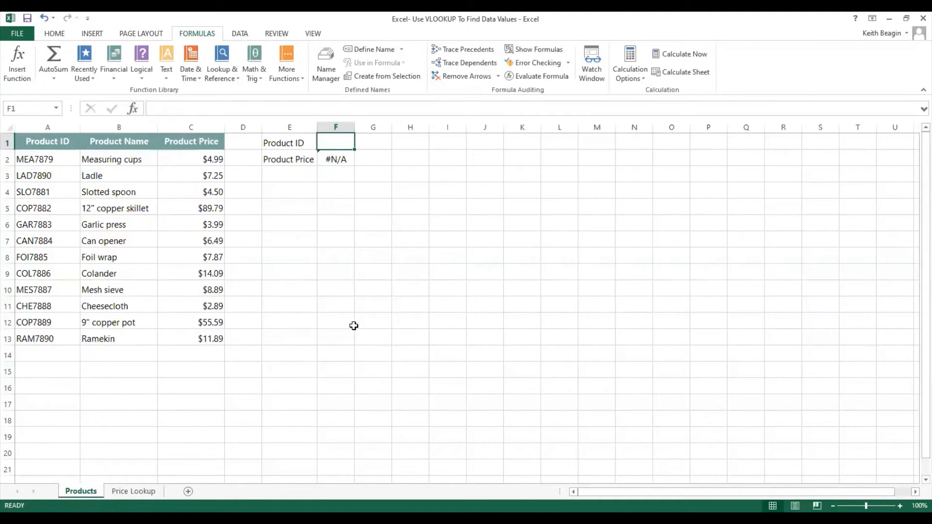
{"action": "type", "text": "RAM"}
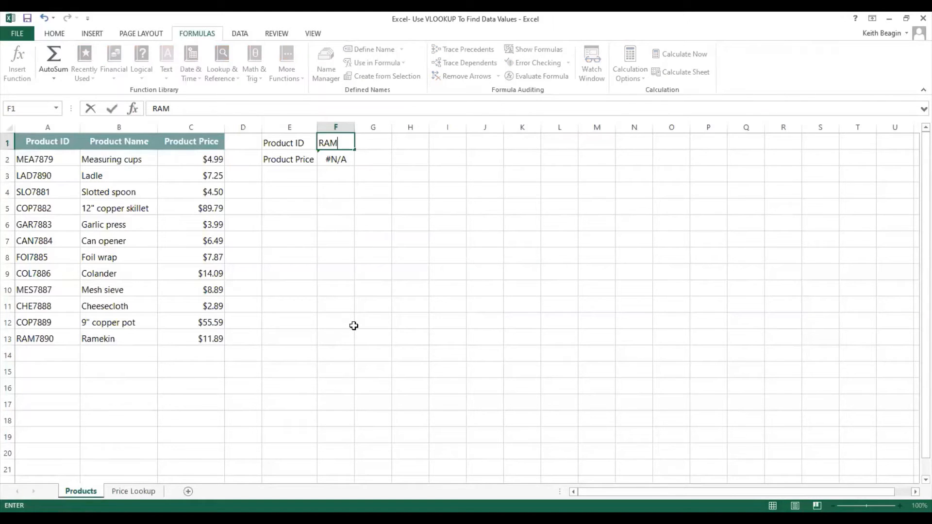
{"action": "type", "text": "7890"}
{"action": "key", "text": "Return"}
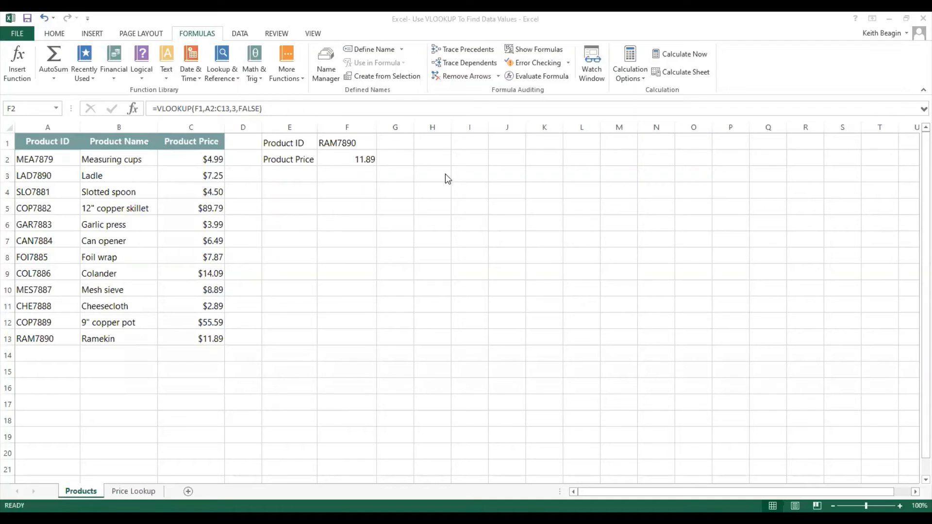
Step: Clear the VLOOKUP formula from F2 and the product ID from F1
{"action": "left_click", "coordinate": [442, 173]}
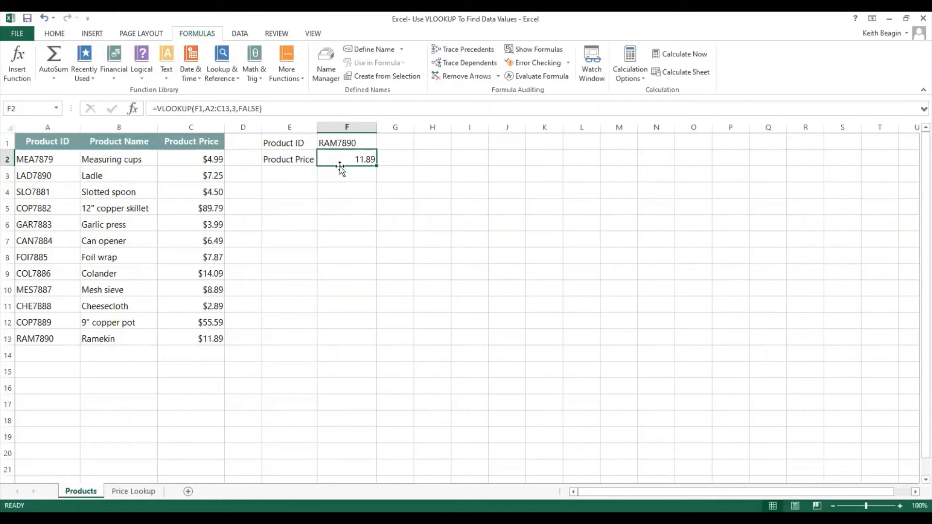
{"action": "key", "text": "Delete"}
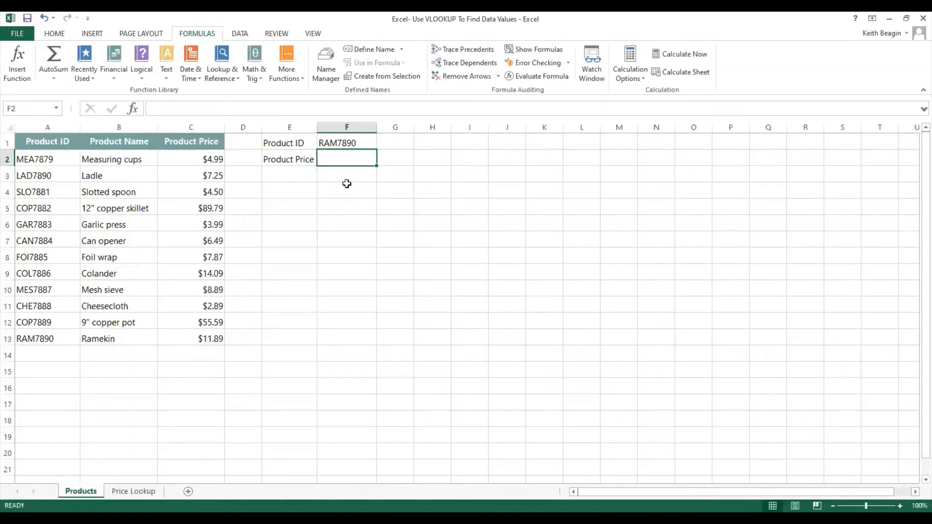
{"action": "left_click", "coordinate": [358, 143]}
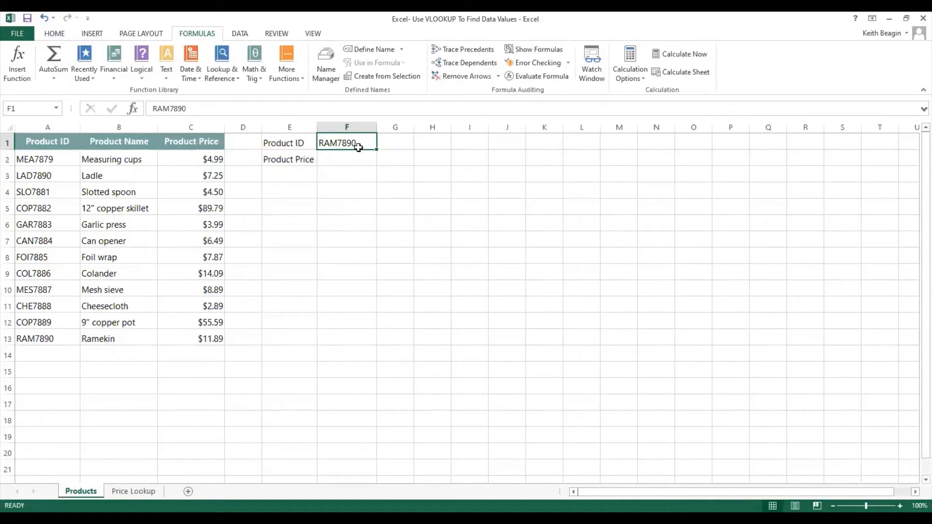
{"action": "key", "text": "Delete"}
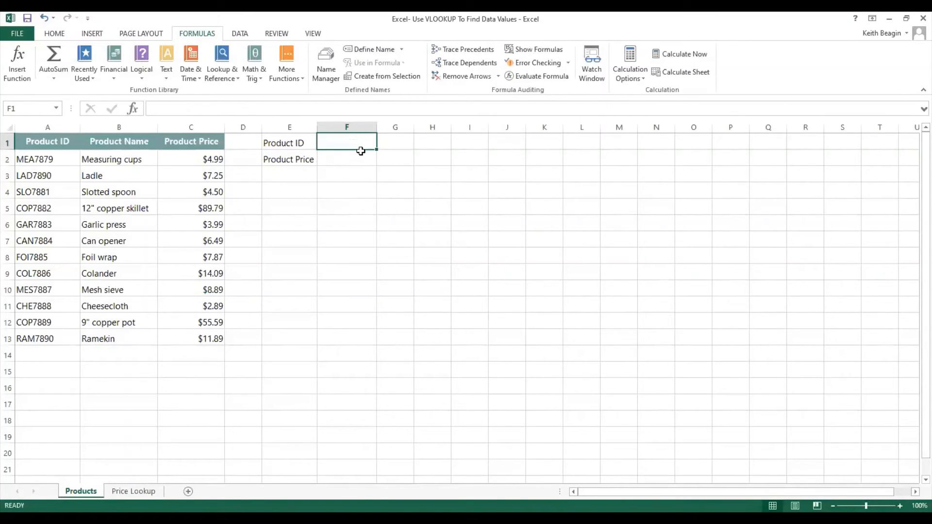
Step: Change the label in E1 to Product Name
{"action": "double_click", "coordinate": [306, 143]}
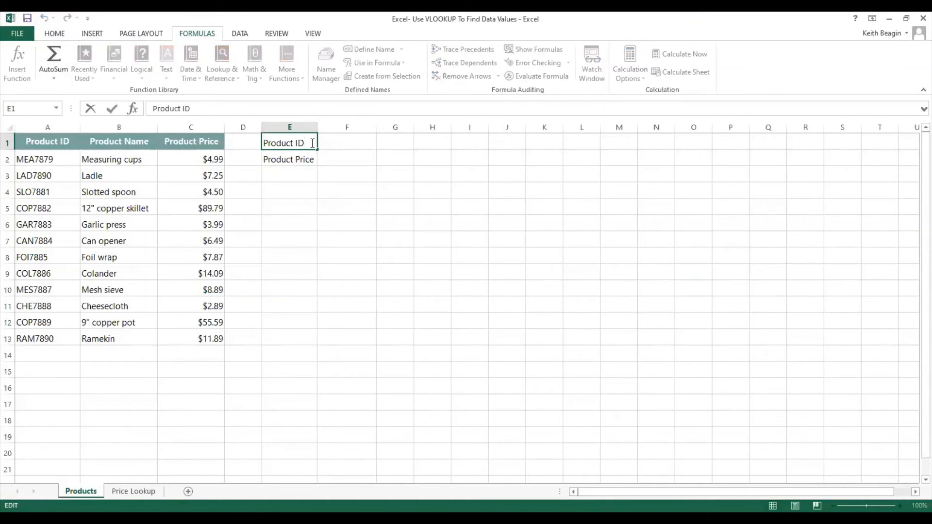
{"action": "key", "text": "BackSpace"}
{"action": "key", "text": "BackSpace"}
{"action": "type", "text": "Name"}
{"action": "key", "text": "Return"}
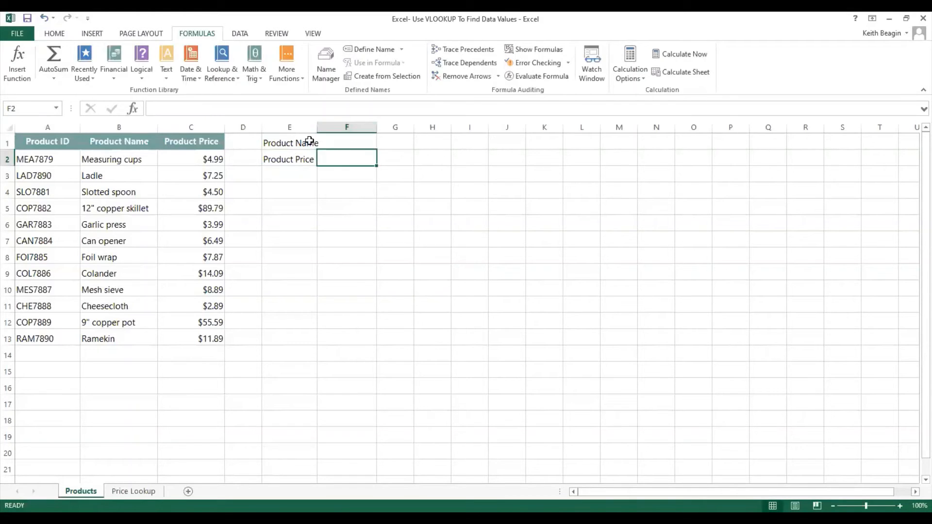
{"action": "left_click", "coordinate": [307, 140]}
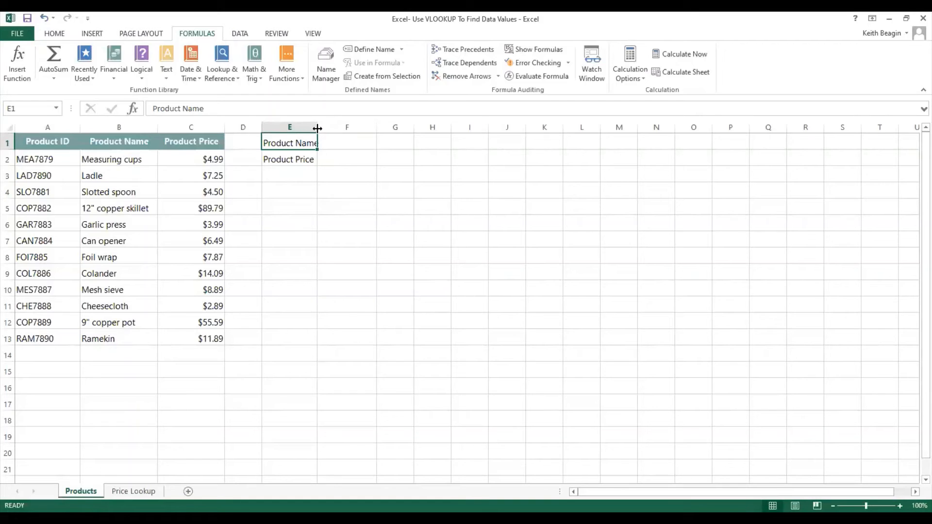
Step: Fit column E to its contents and insert a VLOOKUP function in F2 with F1 as the lookup value
{"action": "double_click", "coordinate": [317, 128]}
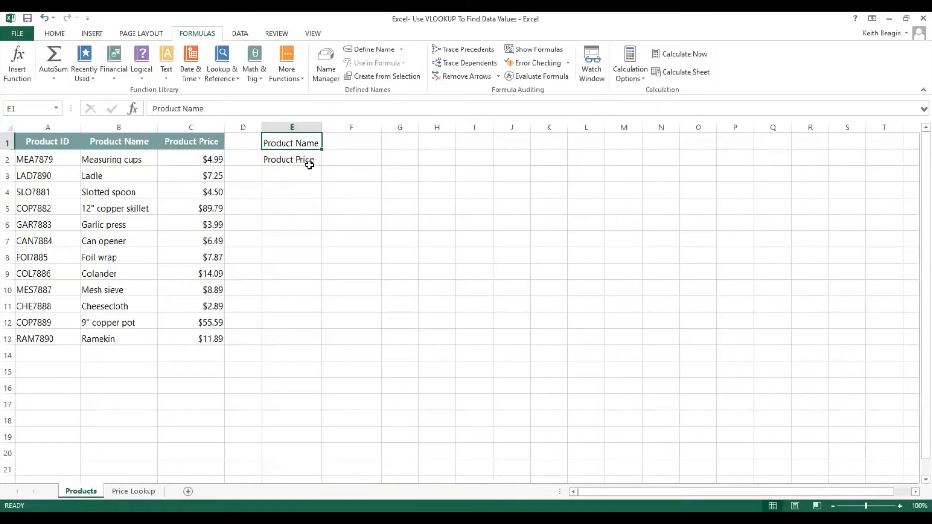
{"action": "left_click", "coordinate": [367, 159]}
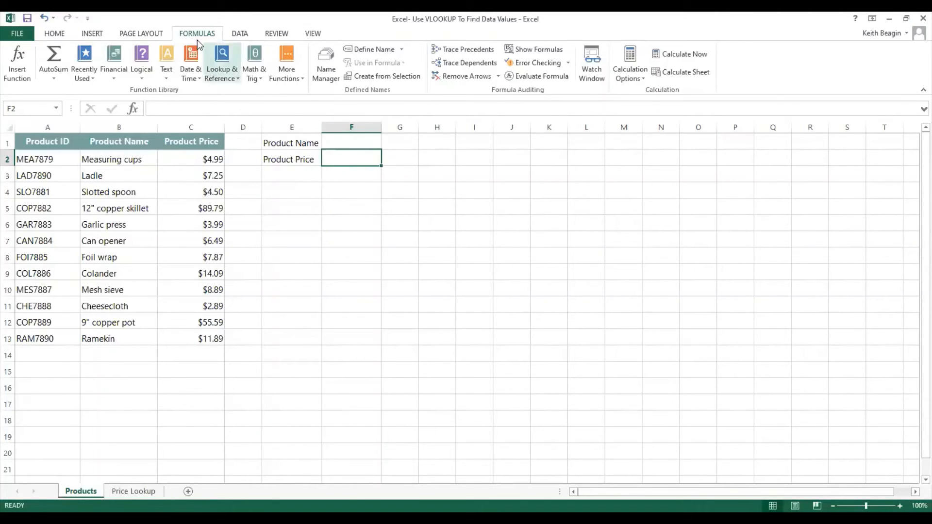
{"action": "left_click", "coordinate": [230, 82]}
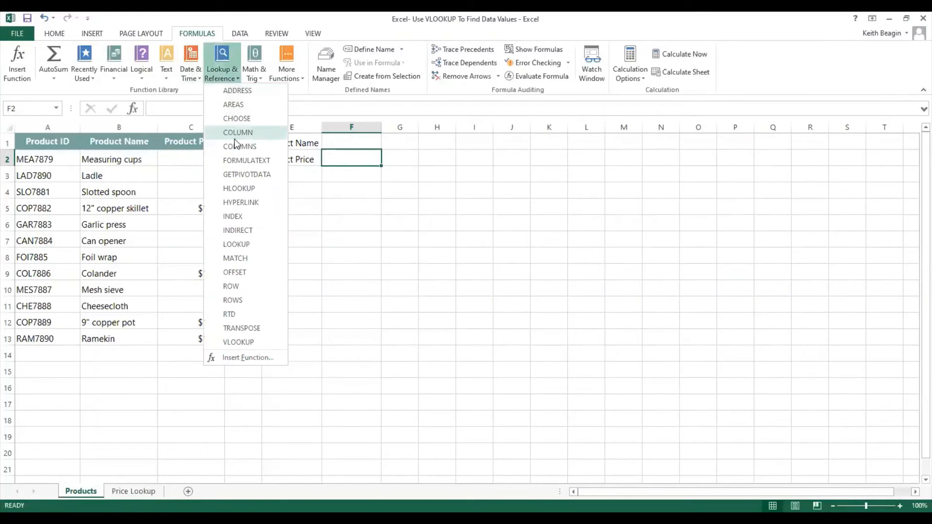
{"action": "left_click", "coordinate": [241, 343]}
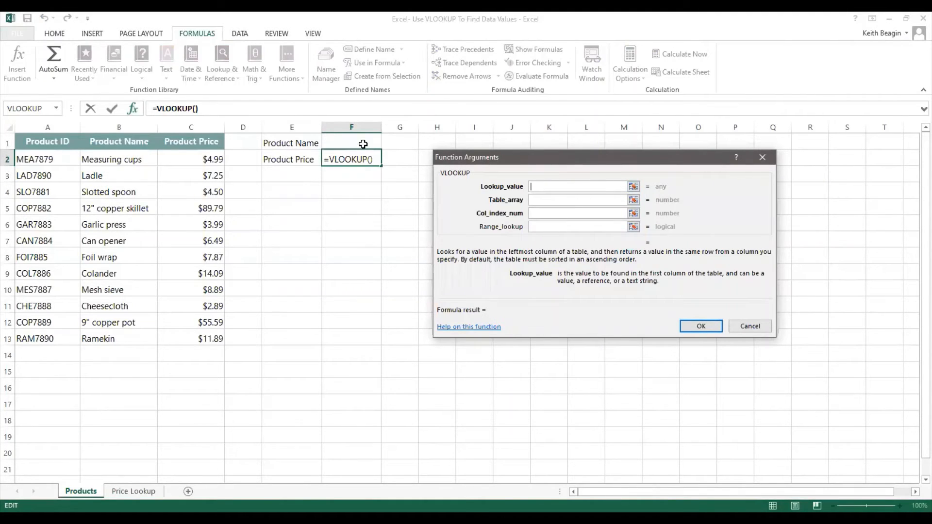
{"action": "type", "text": "f1"}
Step: Set the VLOOKUP table array to the product names and prices in B2:C13
{"action": "left_click", "coordinate": [575, 202]}
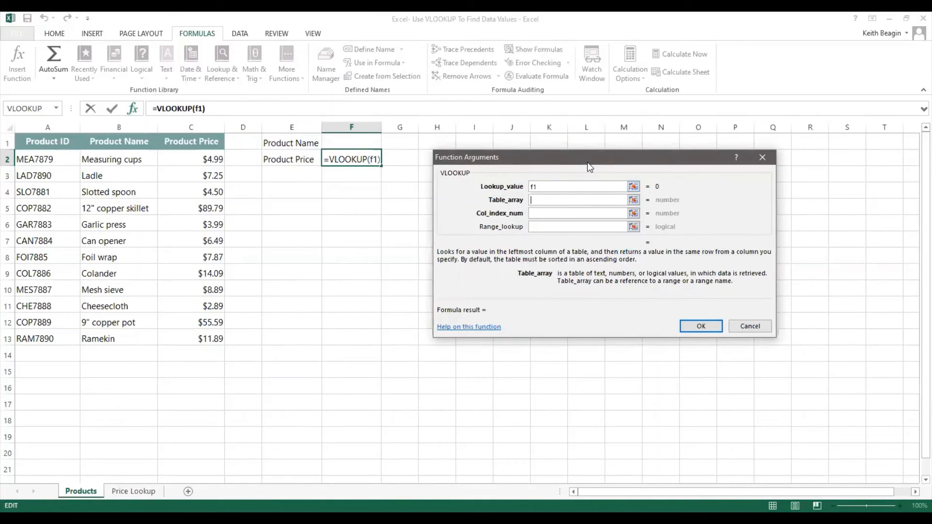
{"action": "left_click", "coordinate": [634, 201]}
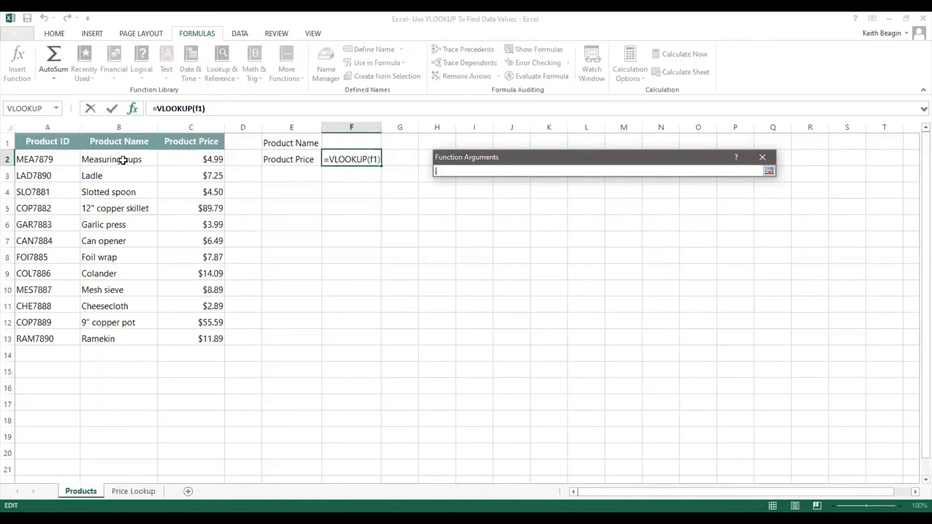
{"action": "left_click_drag", "start_coordinate": [108, 160], "coordinate": [201, 338]}
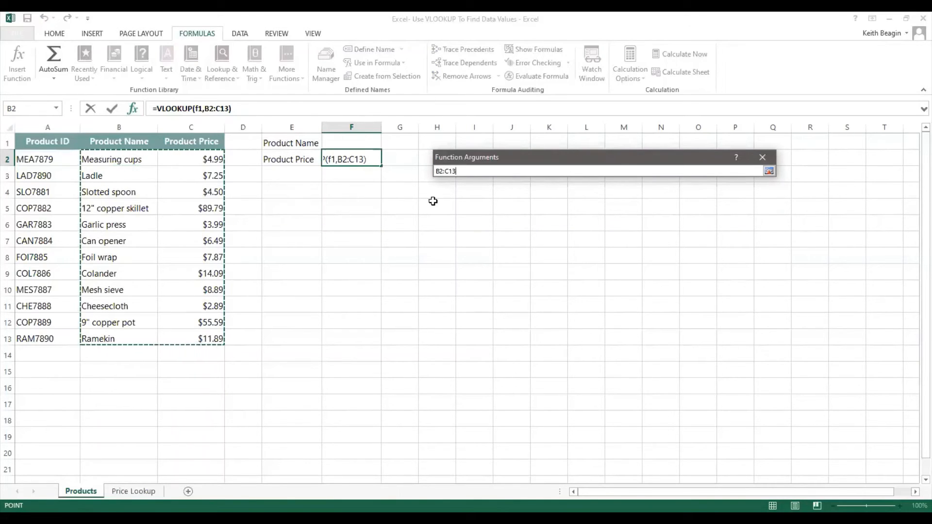
{"action": "left_click", "coordinate": [770, 173]}
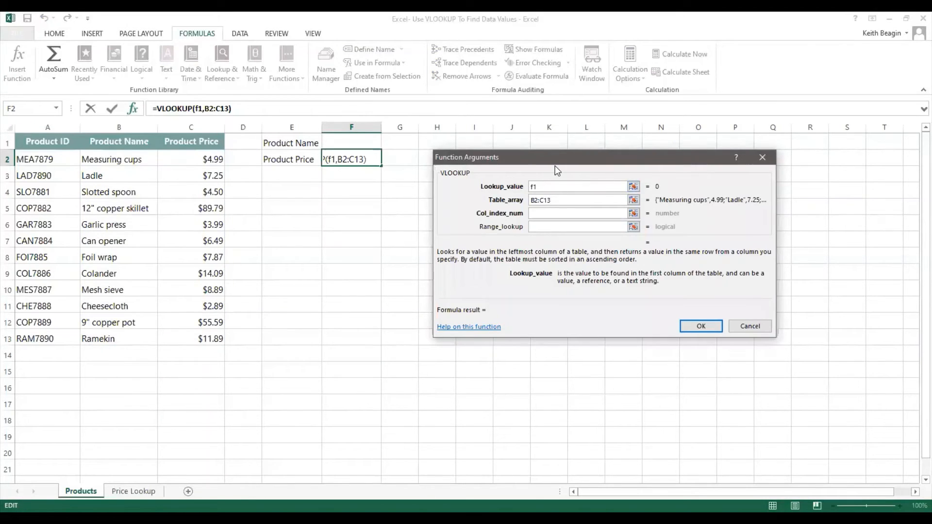
Step: Complete the VLOOKUP in F2 with column index 2 and range lookup FALSE
{"action": "left_click", "coordinate": [545, 214]}
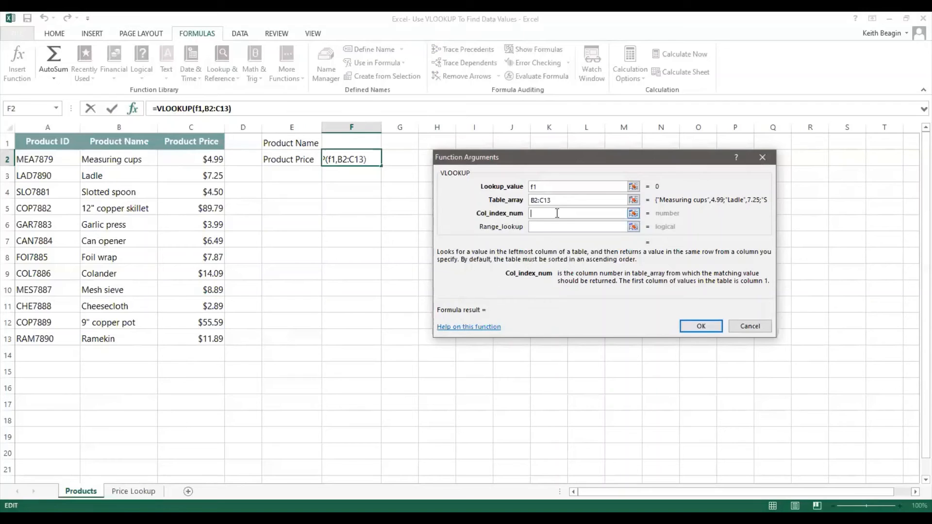
{"action": "type", "text": "2"}
{"action": "left_click", "coordinate": [547, 226]}
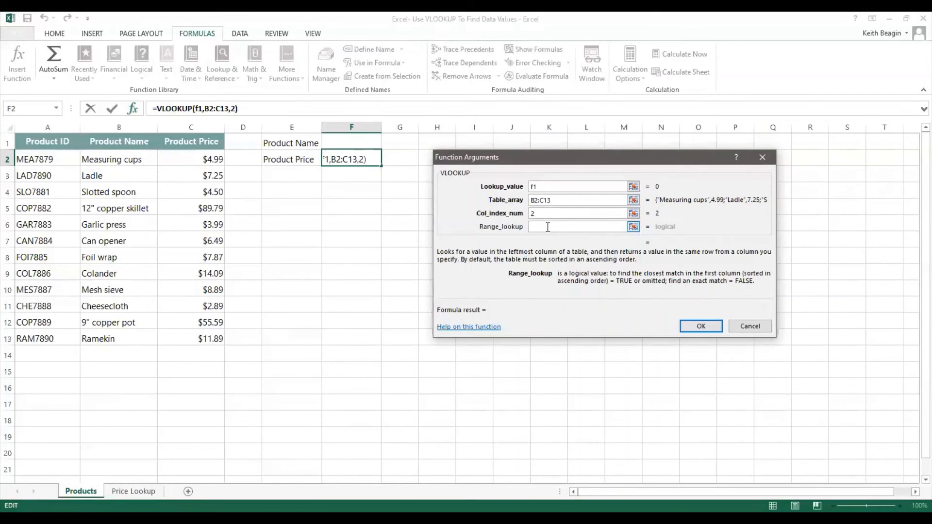
{"action": "type", "text": "FALSE"}
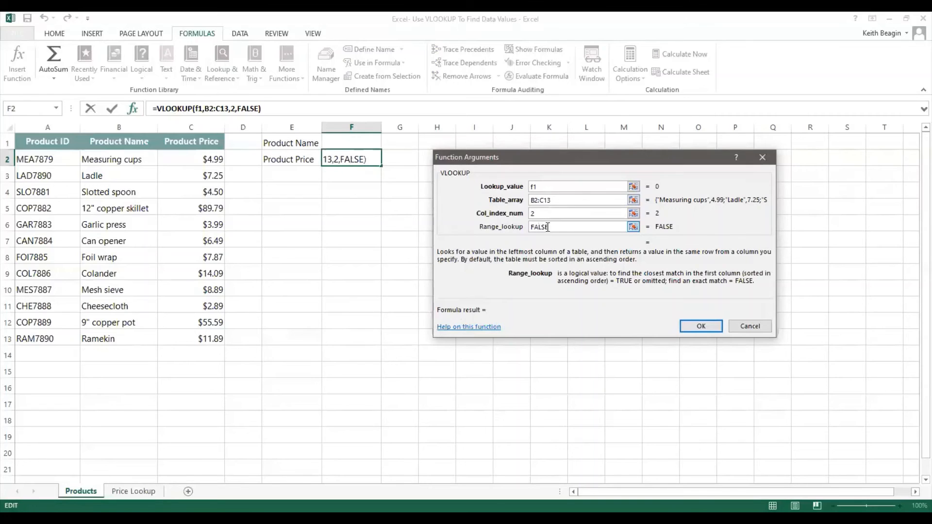
{"action": "left_click", "coordinate": [705, 327]}
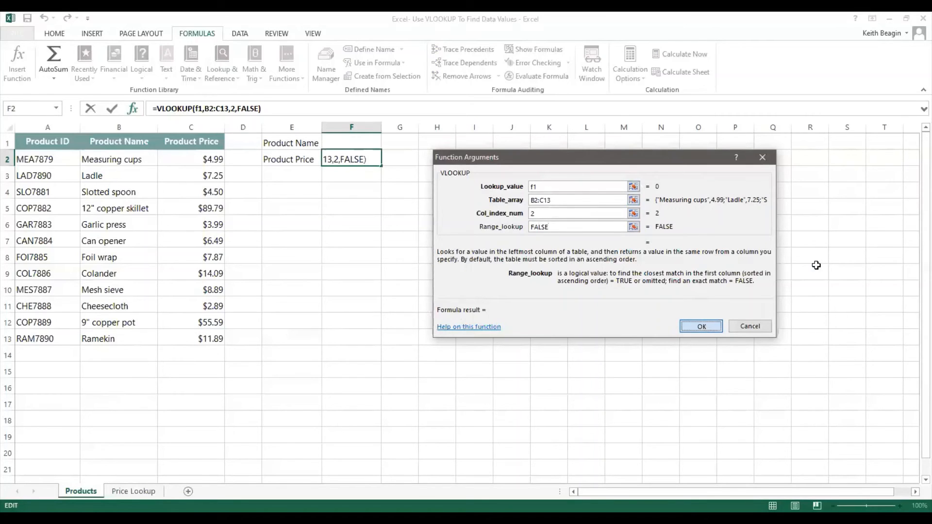
Step: Enter the product name Ladle in F1 to look up its price
{"action": "left_click", "coordinate": [370, 141]}
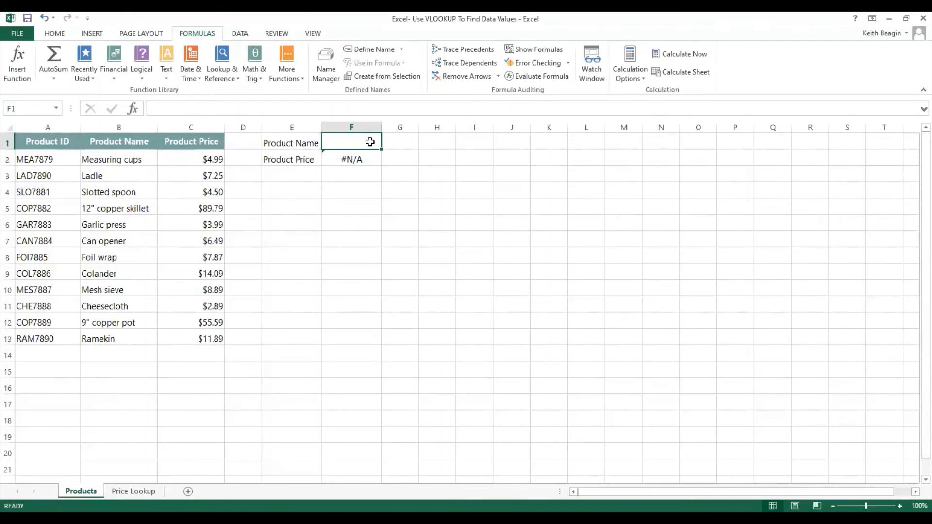
{"action": "type", "text": "Ladle"}
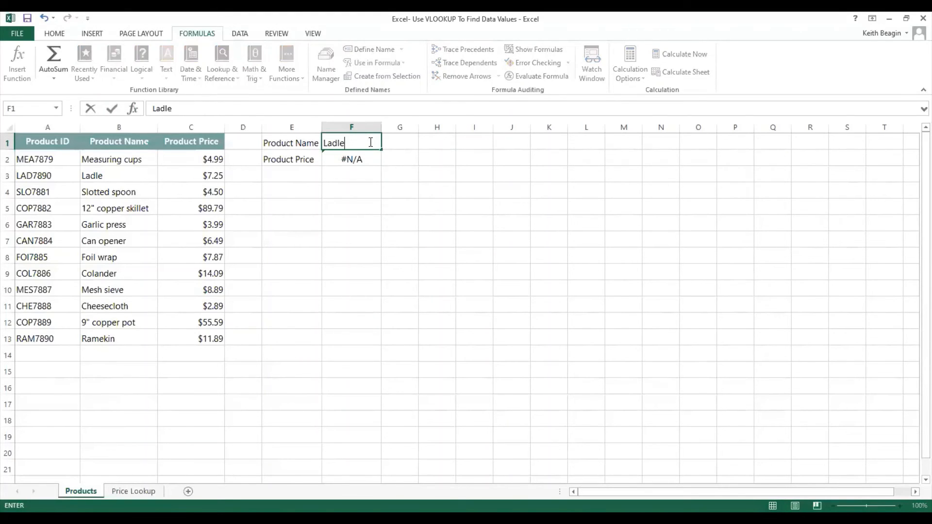
{"action": "key", "text": "Return"}
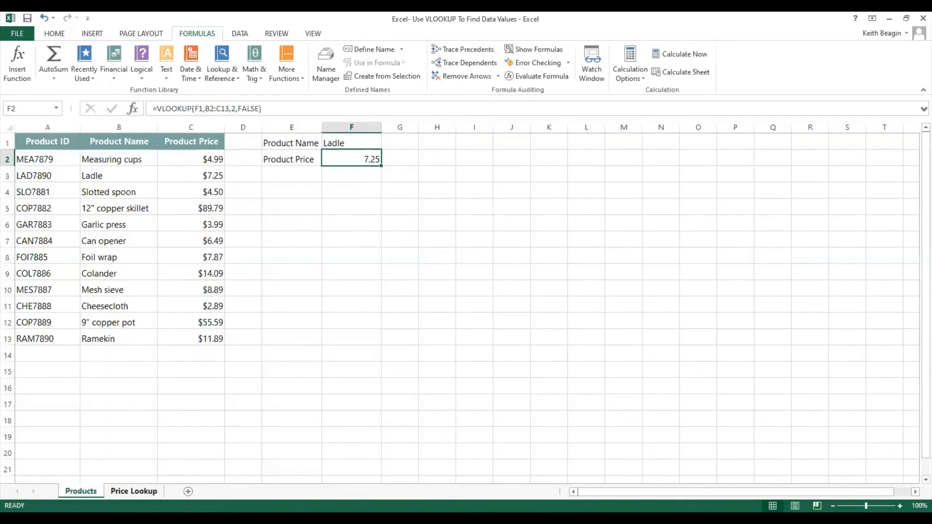
Step: On the Price Lookup sheet, insert a VLOOKUP function in D3 with B3 as the lookup value
{"action": "left_click", "coordinate": [134, 491]}
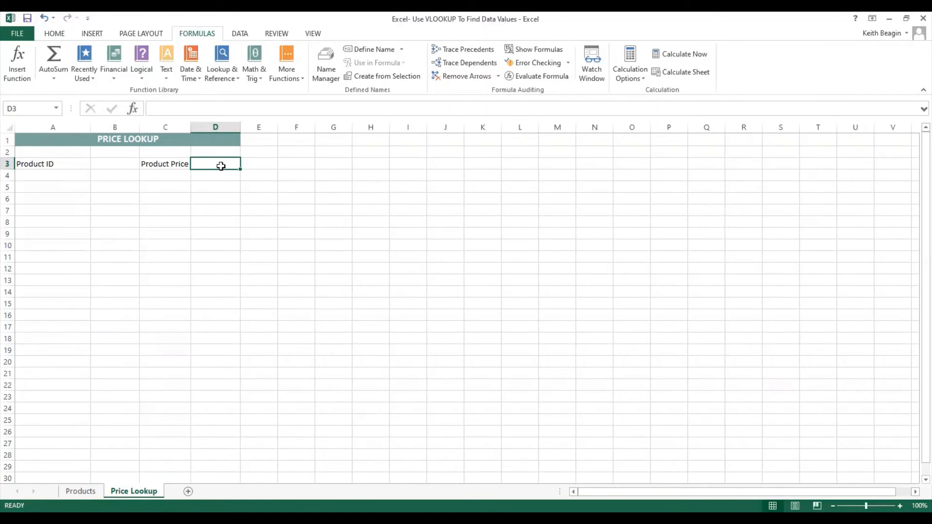
{"action": "left_click", "coordinate": [115, 166]}
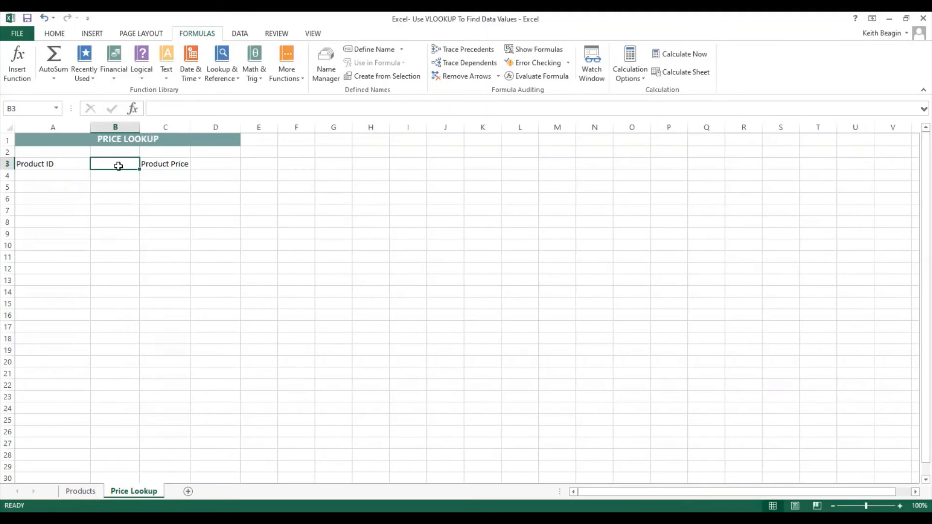
{"action": "left_click", "coordinate": [225, 165]}
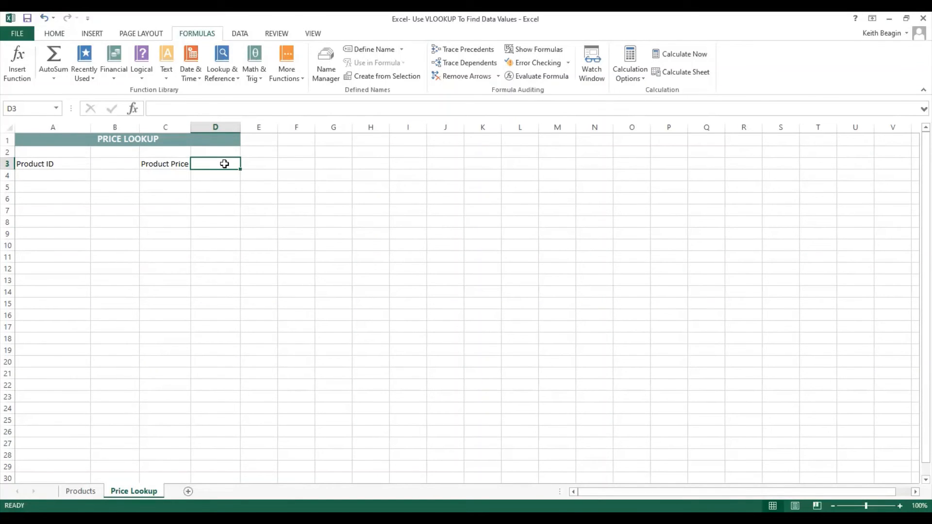
{"action": "left_click", "coordinate": [233, 78]}
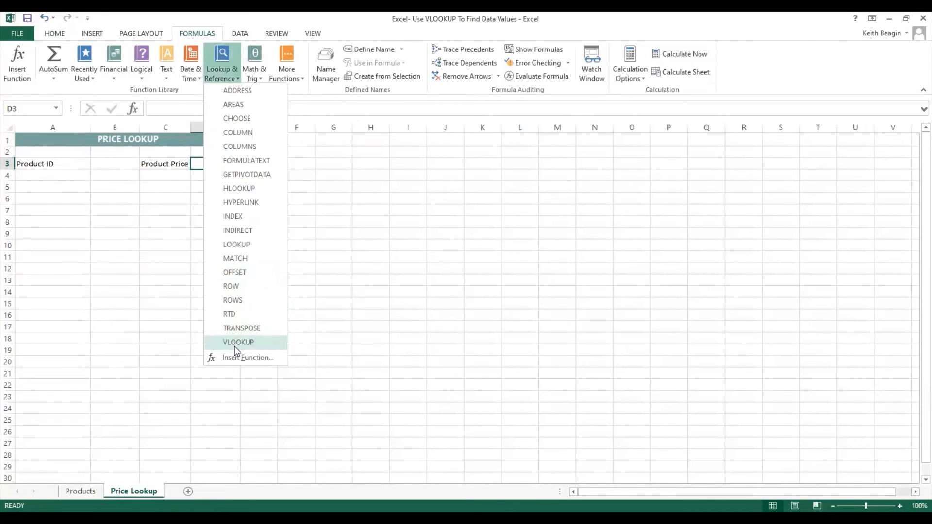
{"action": "left_click", "coordinate": [234, 345]}
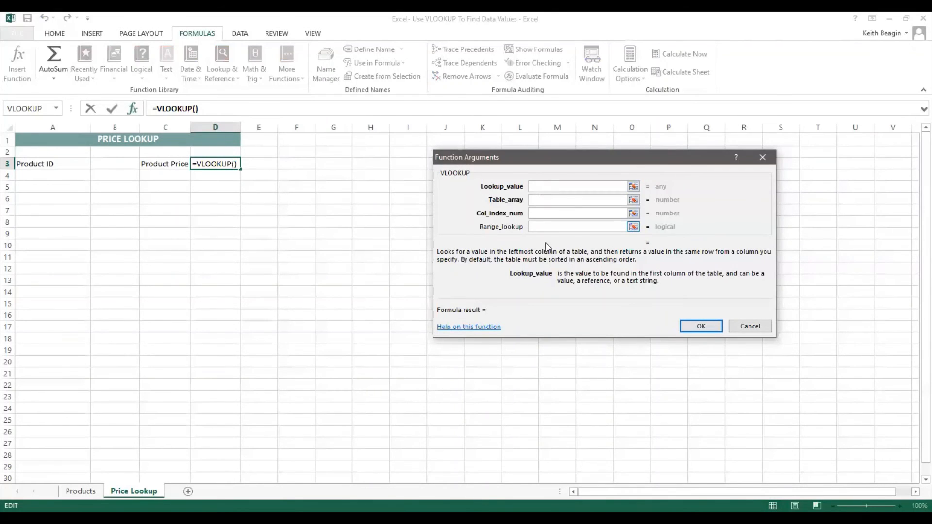
{"action": "type", "text": "b3"}
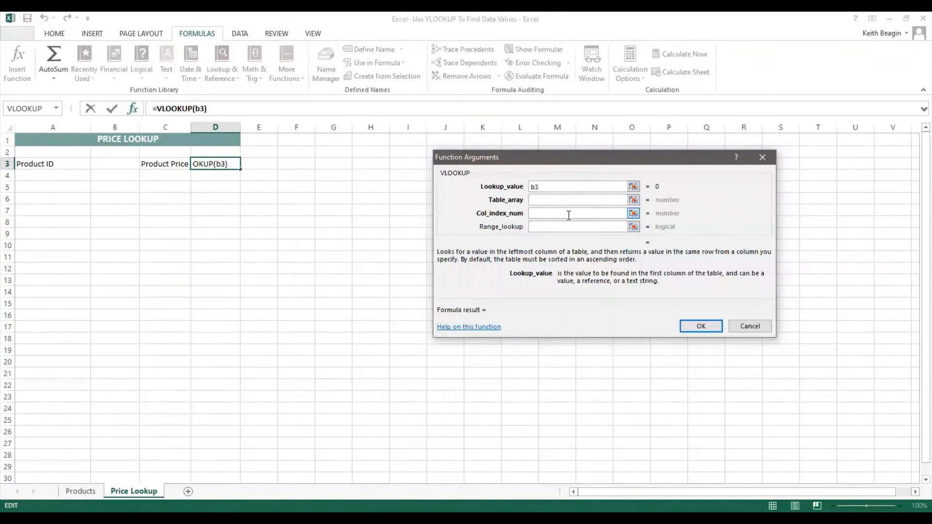
Step: Set the VLOOKUP table array to the range A2:C13 on the Products sheet
{"action": "left_click", "coordinate": [549, 199]}
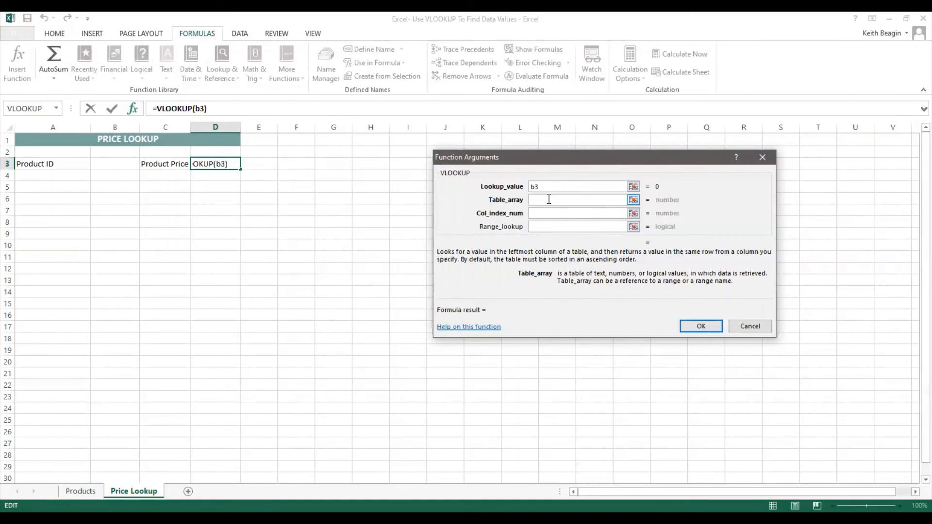
{"action": "left_click", "coordinate": [634, 200]}
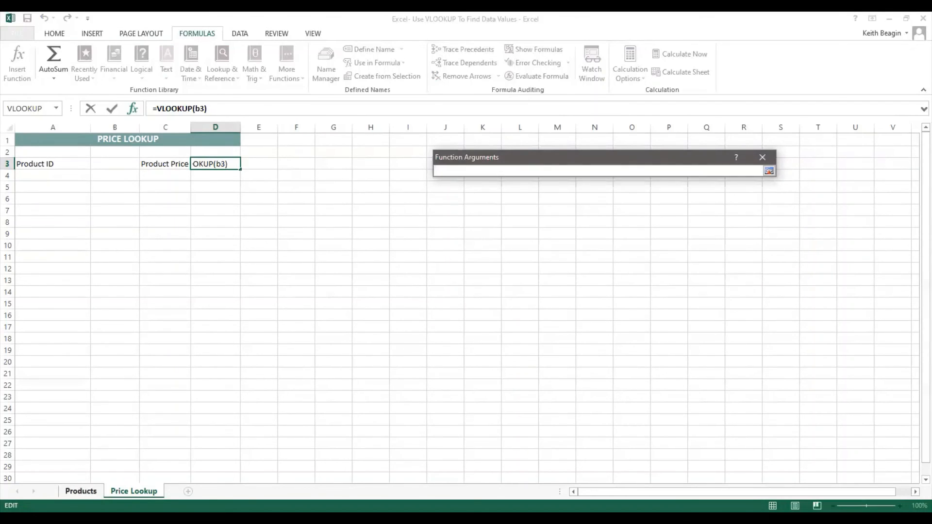
{"action": "left_click", "coordinate": [80, 491]}
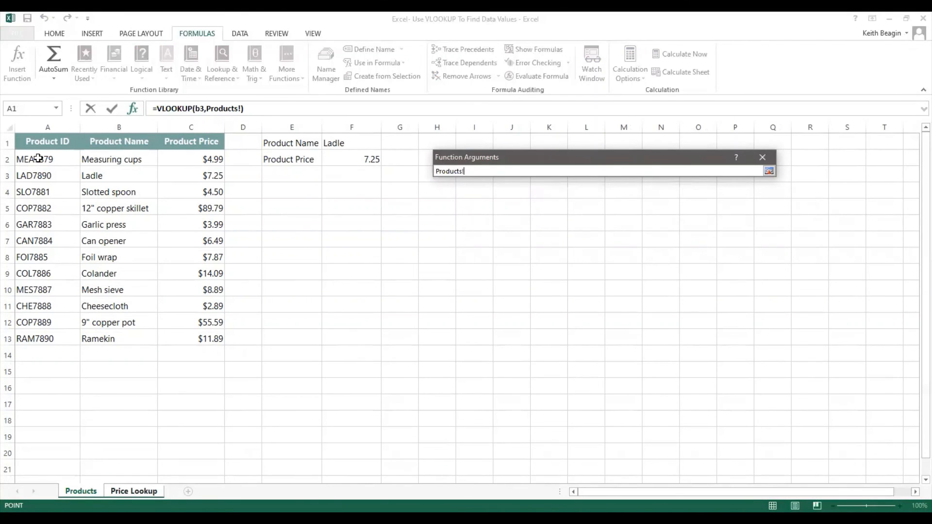
{"action": "left_click_drag", "start_coordinate": [38, 159], "coordinate": [214, 337]}
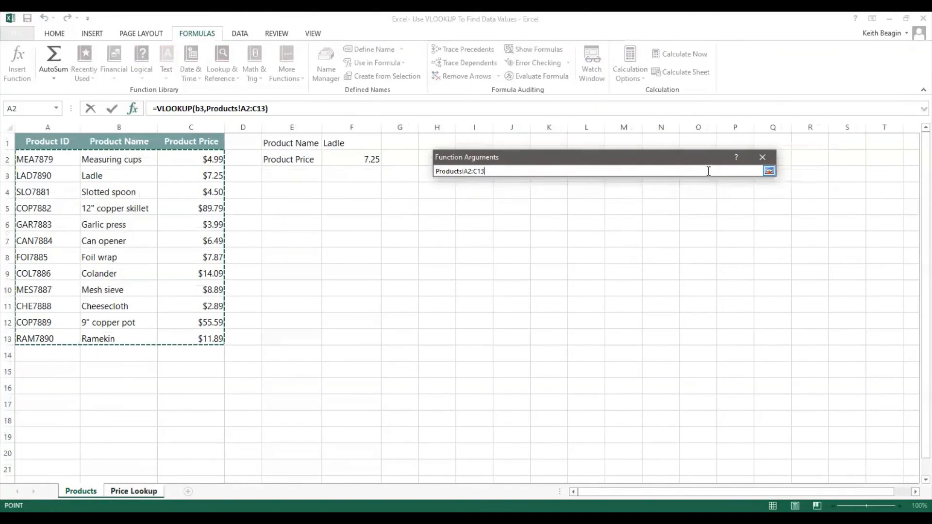
{"action": "left_click", "coordinate": [769, 172]}
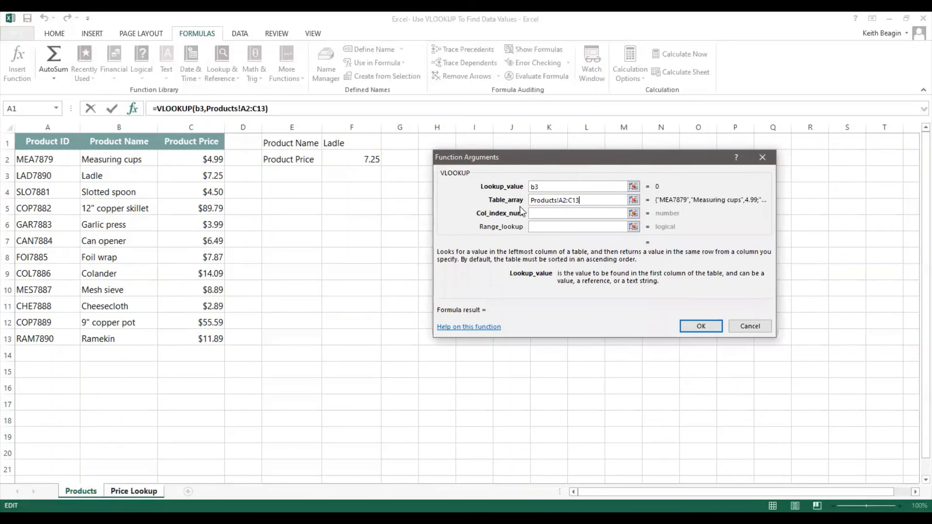
Step: Complete the VLOOKUP in D3 with column index 3 and range lookup FALSE
{"action": "left_click", "coordinate": [552, 213]}
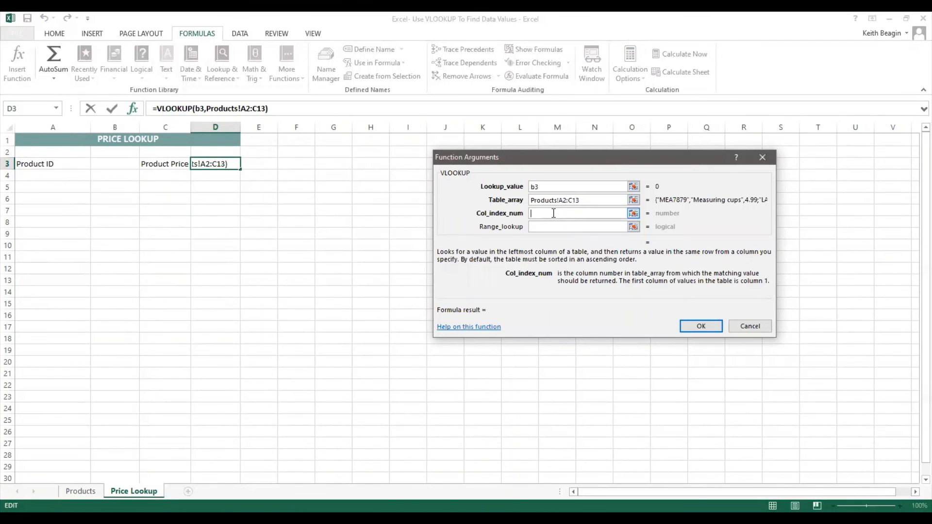
{"action": "left_click", "coordinate": [532, 200]}
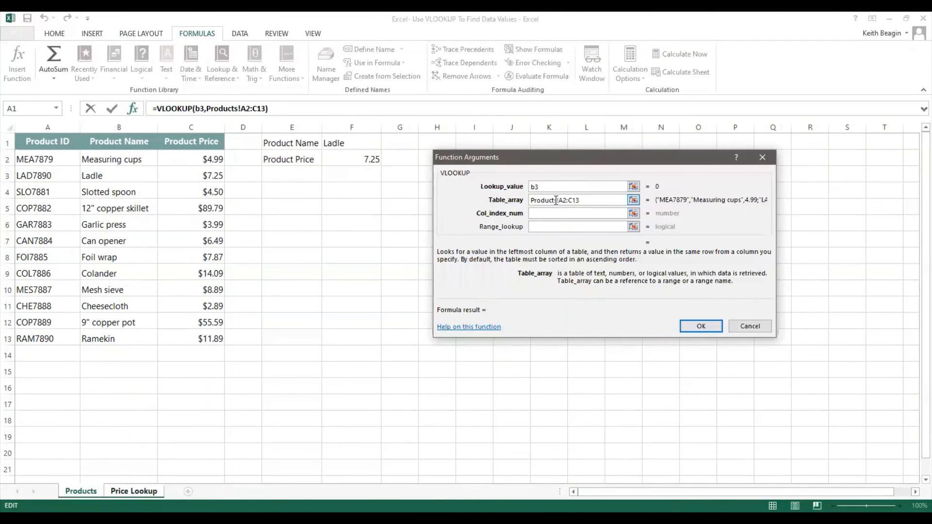
{"action": "left_click", "coordinate": [557, 211]}
{"action": "left_click", "coordinate": [557, 214]}
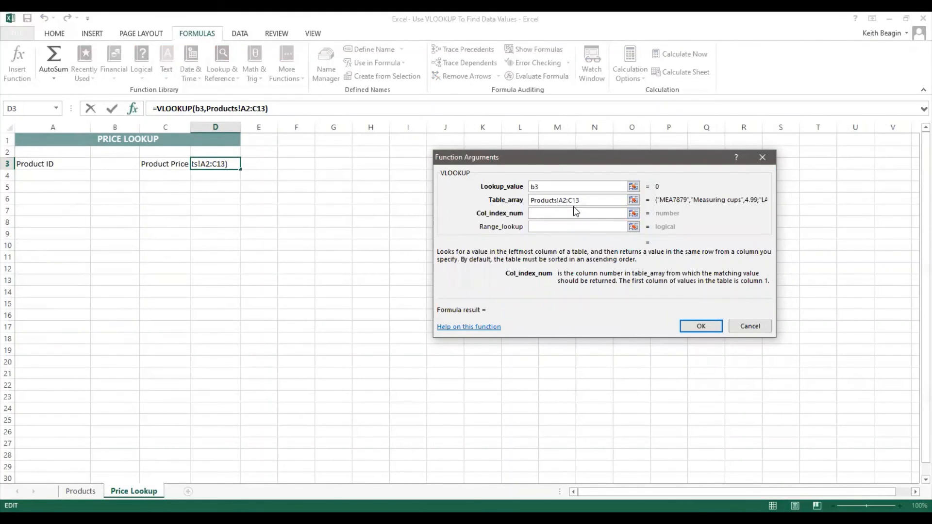
{"action": "type", "text": "3"}
{"action": "left_click", "coordinate": [565, 225]}
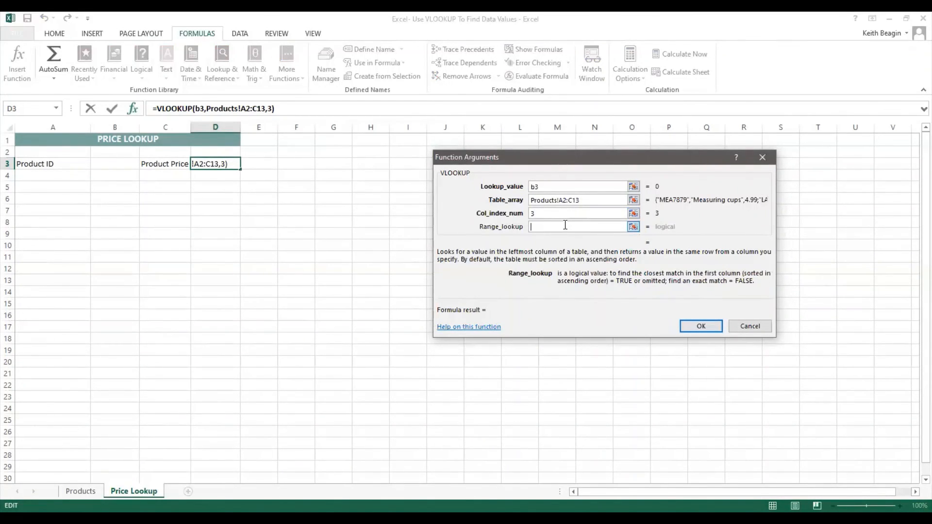
{"action": "type", "text": "FALSE"}
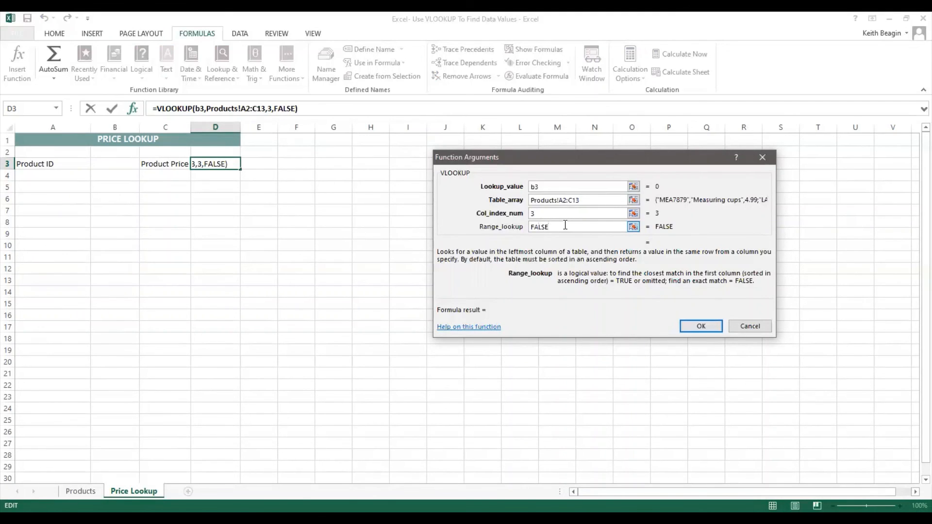
{"action": "left_click", "coordinate": [687, 327]}
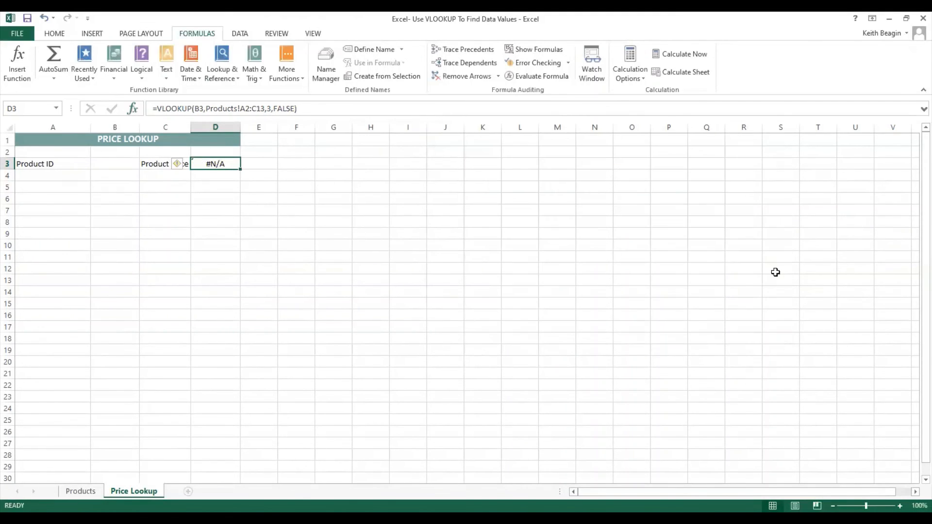
Step: Copy product ID COP7882 from the Products sheet into B3 of Price Lookup and check the returned price against the product list
{"action": "key", "text": "Left"}
{"action": "key", "text": "Left"}
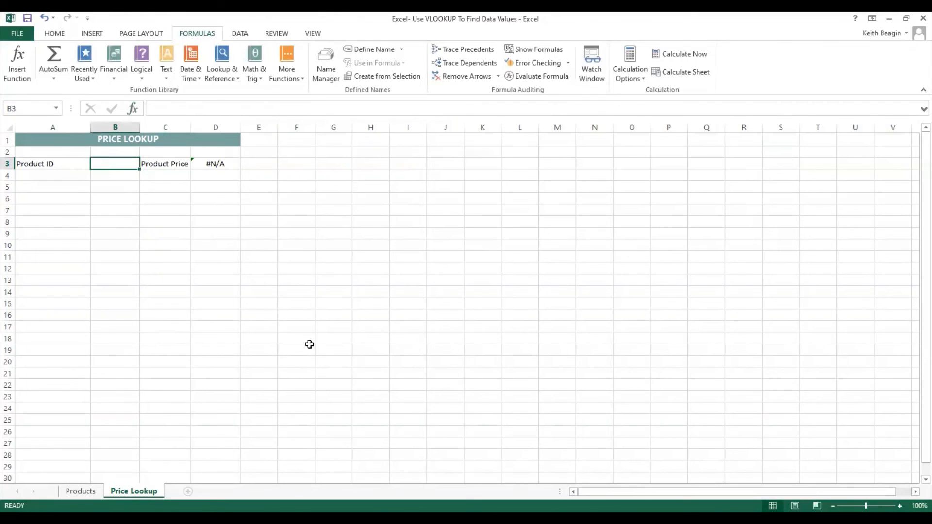
{"action": "left_click", "coordinate": [80, 491]}
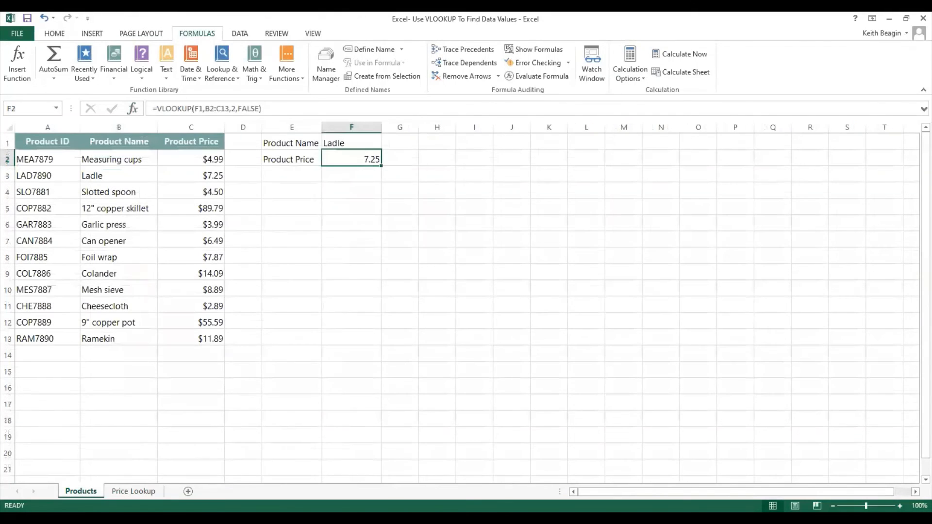
{"action": "left_click", "coordinate": [50, 208]}
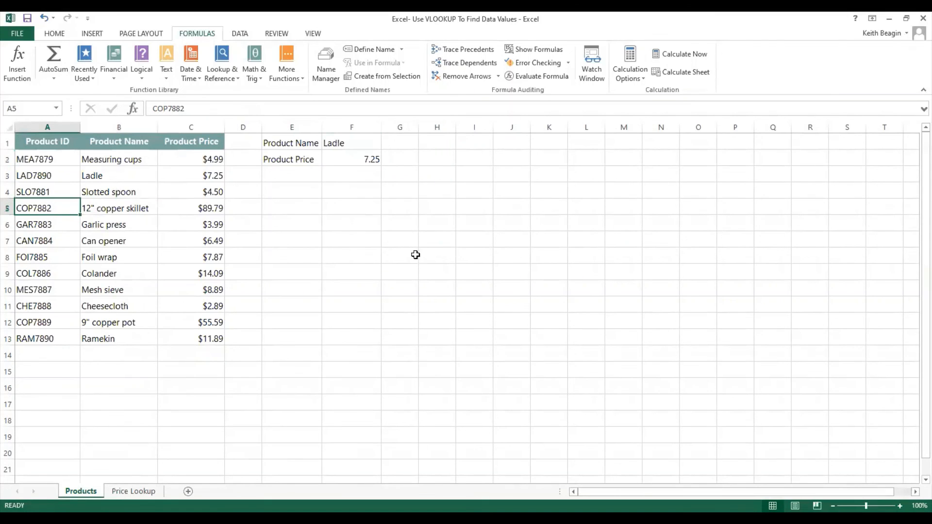
{"action": "key", "text": "ctrl+c"}
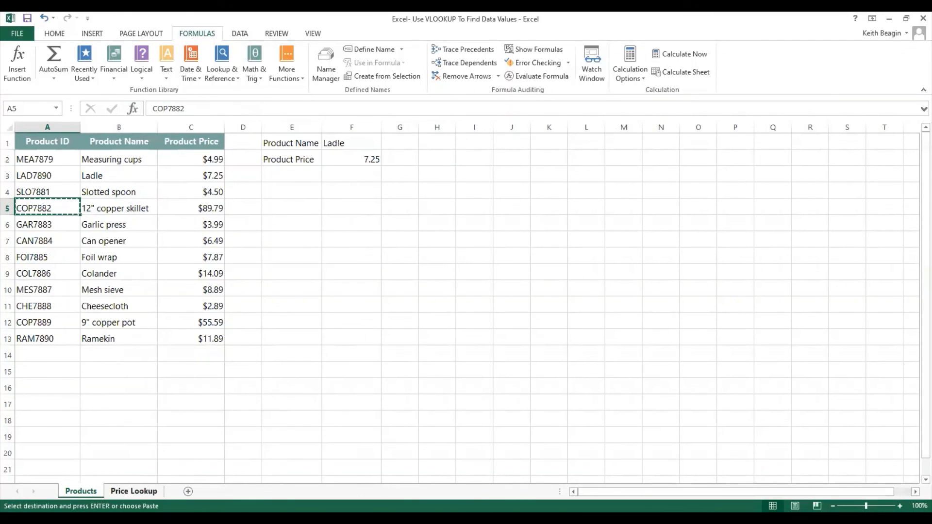
{"action": "left_click", "coordinate": [134, 490]}
{"action": "key", "text": "ctrl+v"}
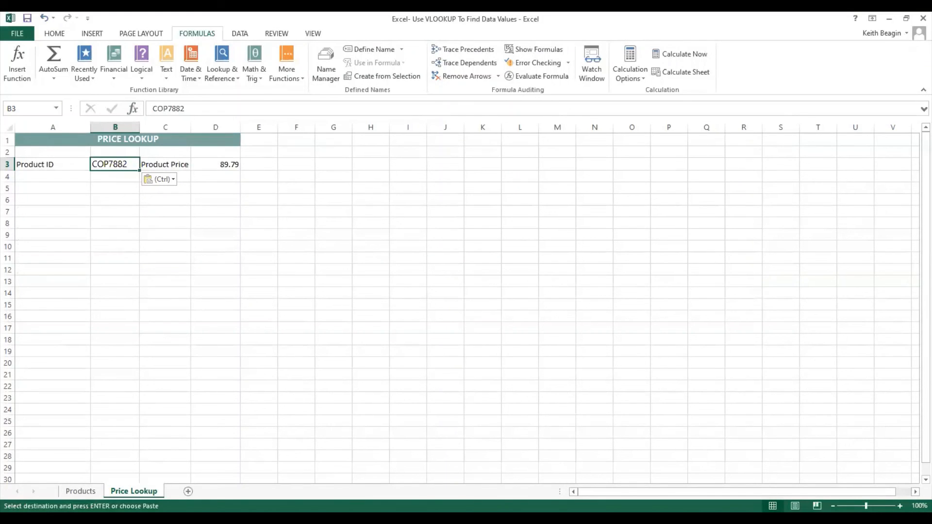
{"action": "left_click", "coordinate": [80, 490]}
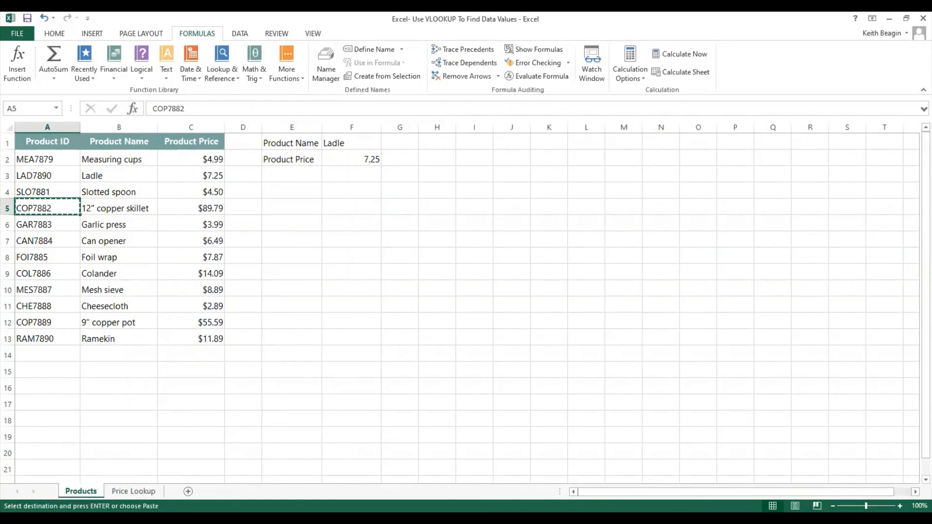
{"action": "left_click", "coordinate": [134, 490]}
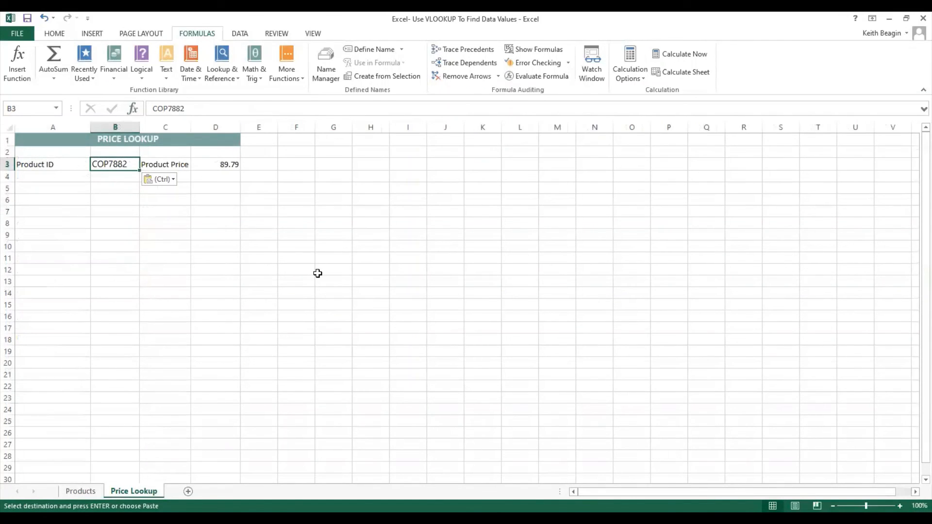